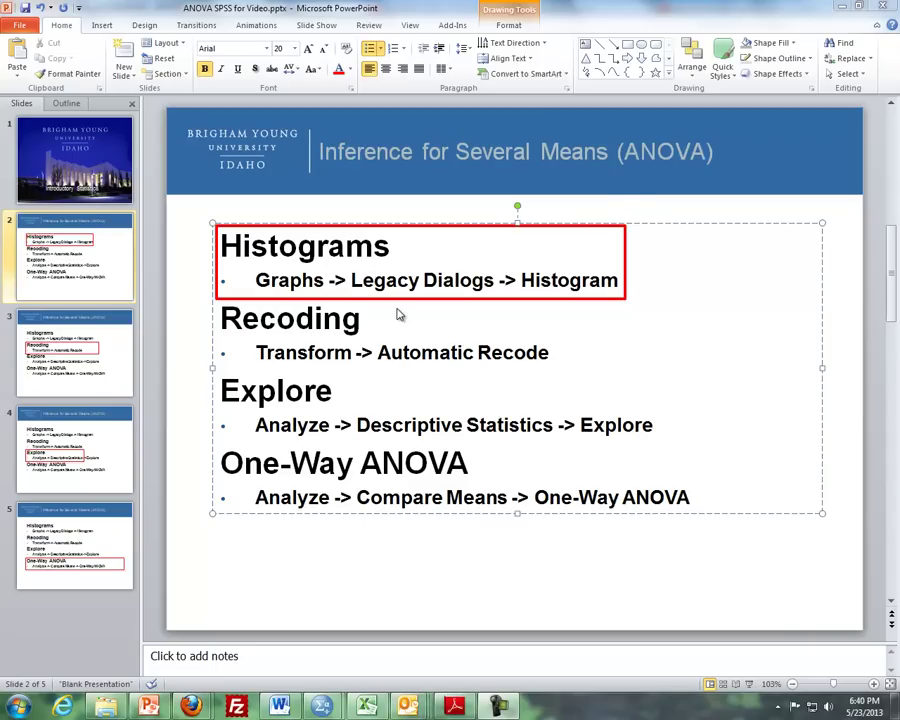
Step: Page through the Recoding, Explore and One-Way ANOVA slides, then return to the Histograms slide
{"action": "left_click", "coordinate": [90, 372]}
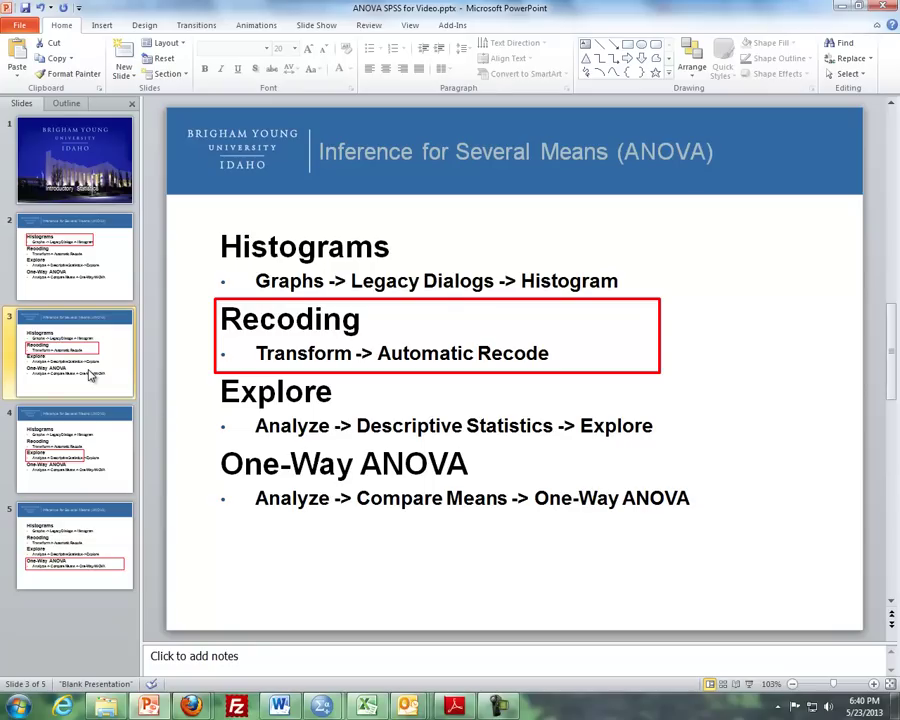
{"action": "left_click", "coordinate": [86, 445]}
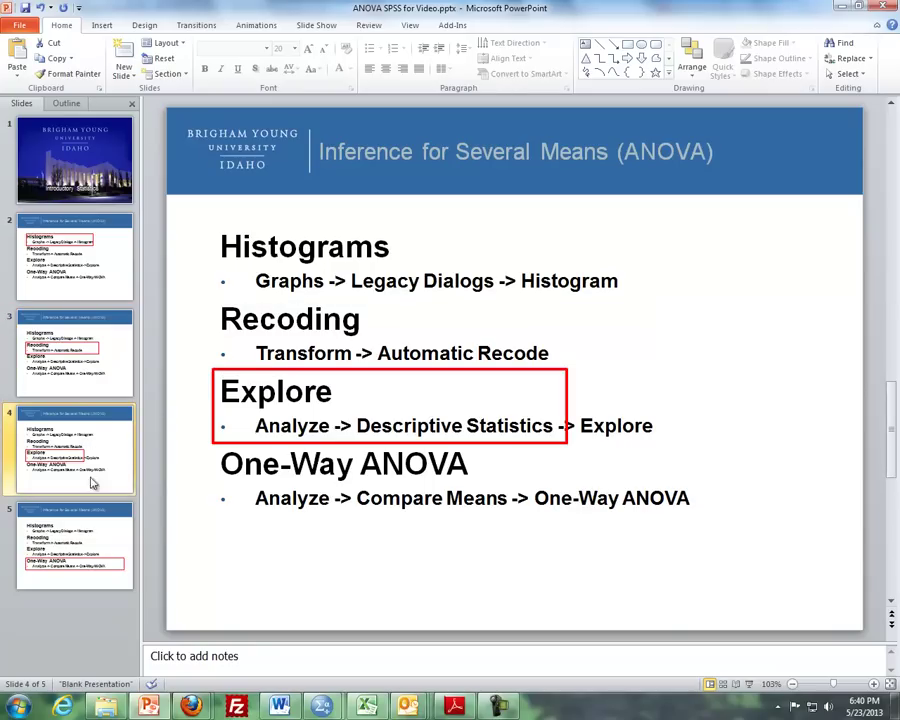
{"action": "left_click", "coordinate": [88, 532]}
{"action": "left_click", "coordinate": [92, 458]}
{"action": "left_click", "coordinate": [97, 350]}
{"action": "left_click", "coordinate": [96, 282]}
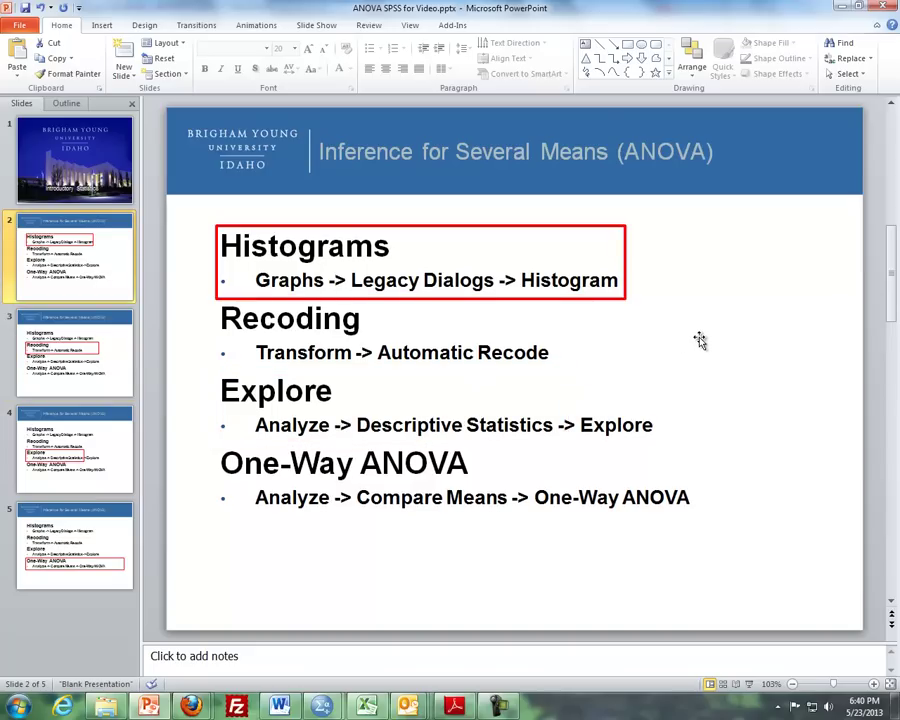
Step: Switch to the Gratitude-Stacked data window in SPSS
{"action": "mouse_move", "coordinate": [322, 706]}
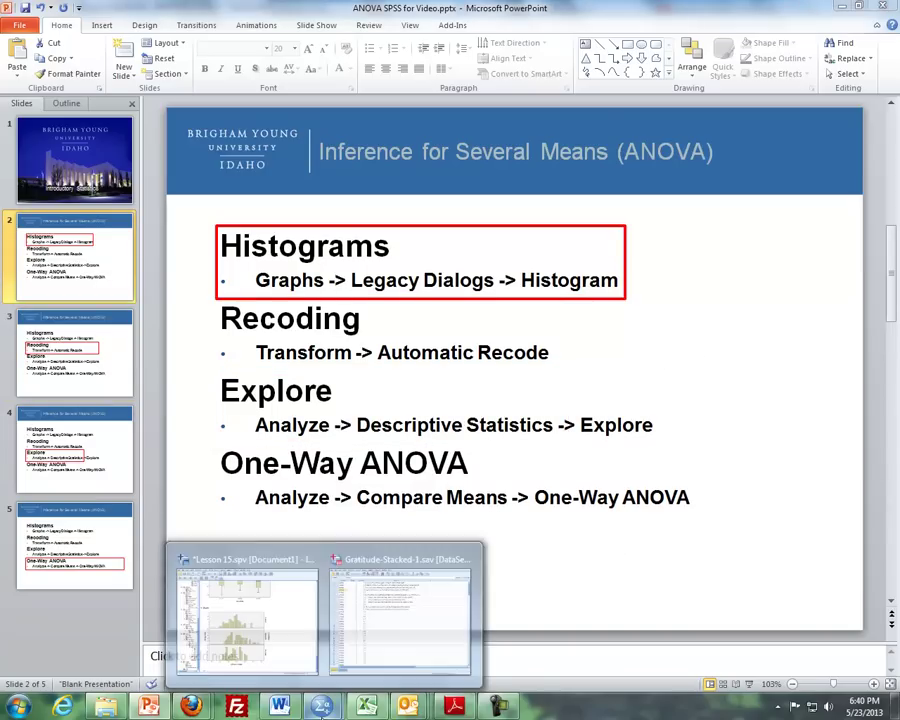
{"action": "left_click", "coordinate": [385, 658]}
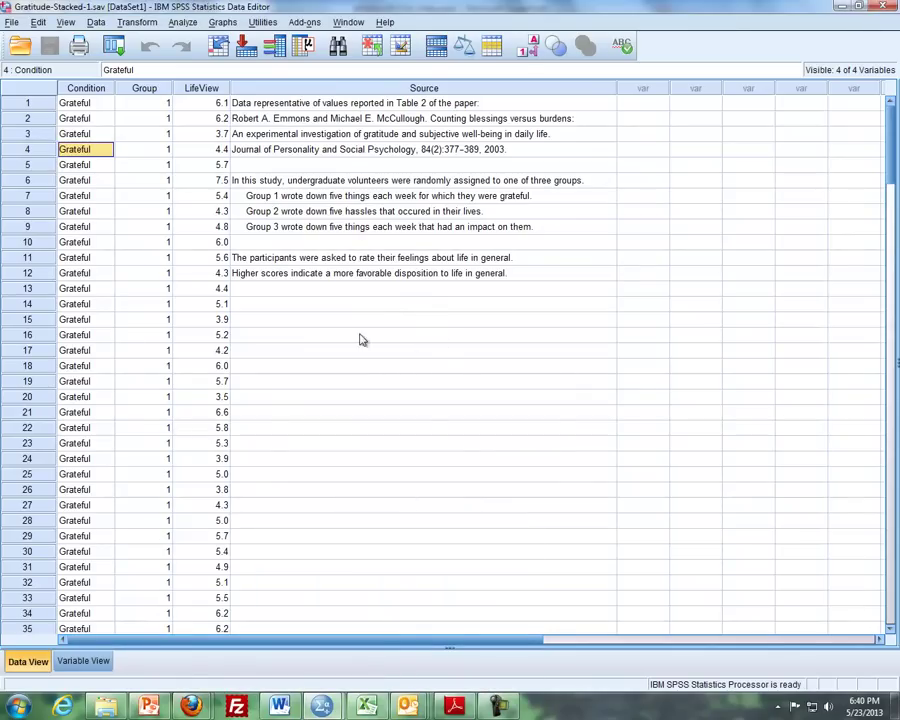
{"action": "left_click_drag", "start_coordinate": [893, 163], "coordinate": [893, 125]}
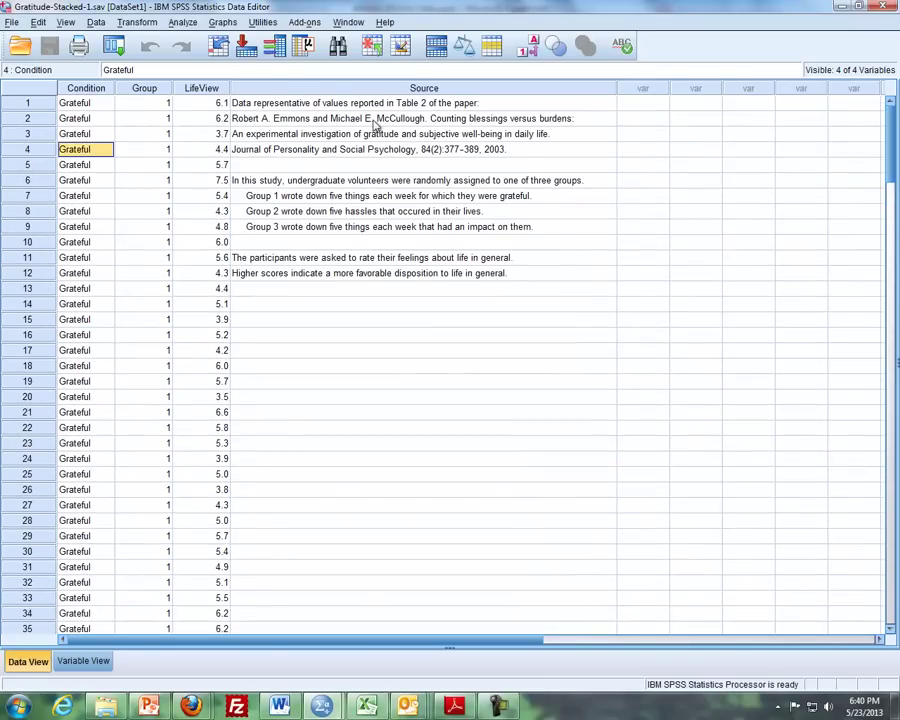
Step: Create a histogram of Life as a whole (LifeView) with Group as row panels
{"action": "left_click", "coordinate": [222, 22]}
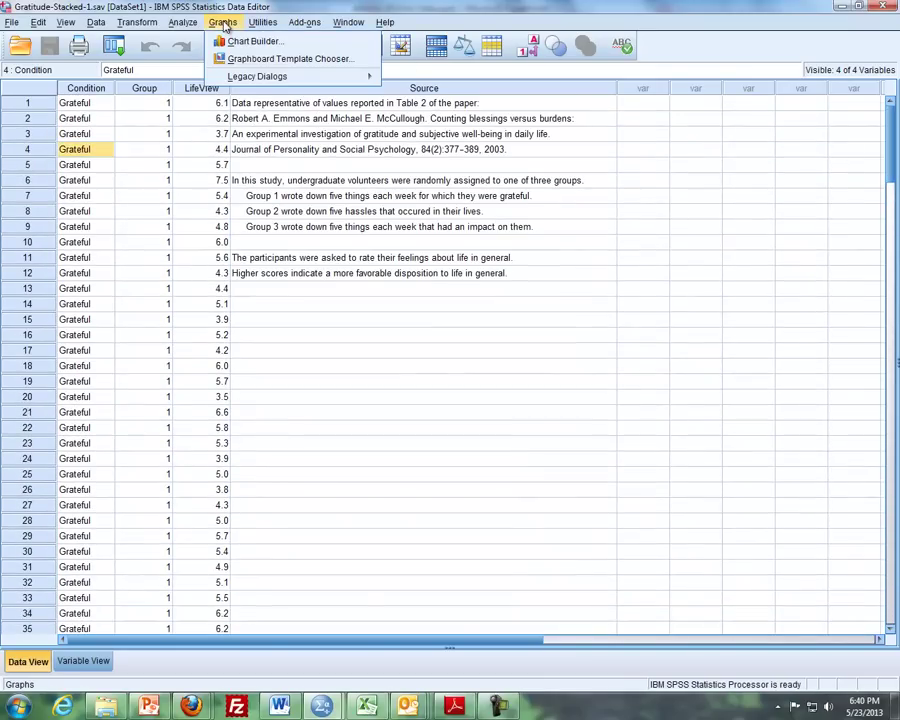
{"action": "mouse_move", "coordinate": [330, 76]}
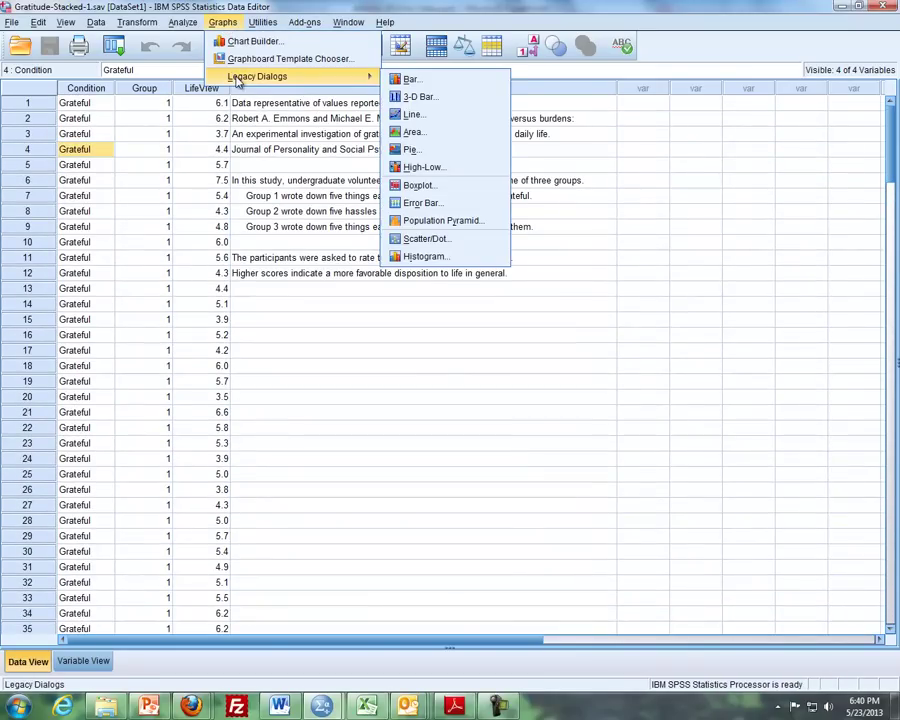
{"action": "left_click", "coordinate": [425, 256]}
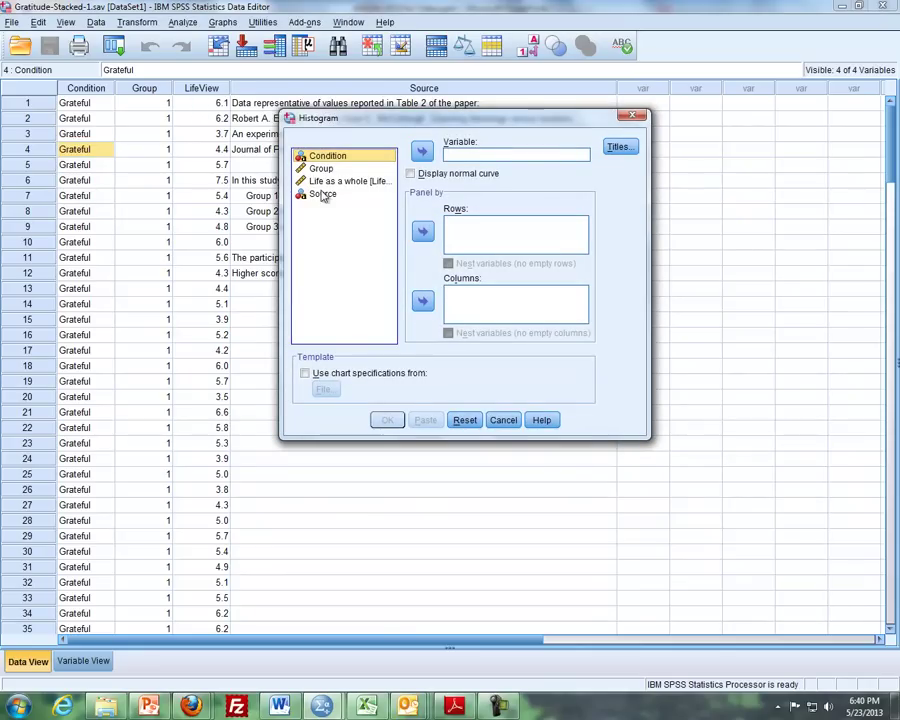
{"action": "left_click_drag", "start_coordinate": [327, 186], "coordinate": [456, 160]}
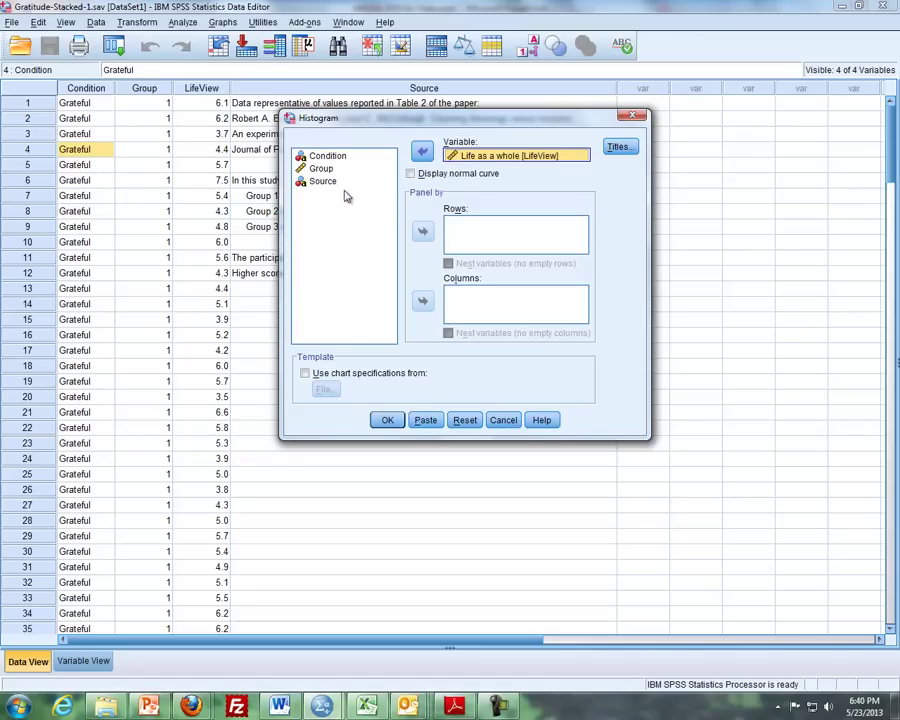
{"action": "left_click", "coordinate": [322, 170]}
{"action": "left_click_drag", "start_coordinate": [323, 174], "coordinate": [461, 232]}
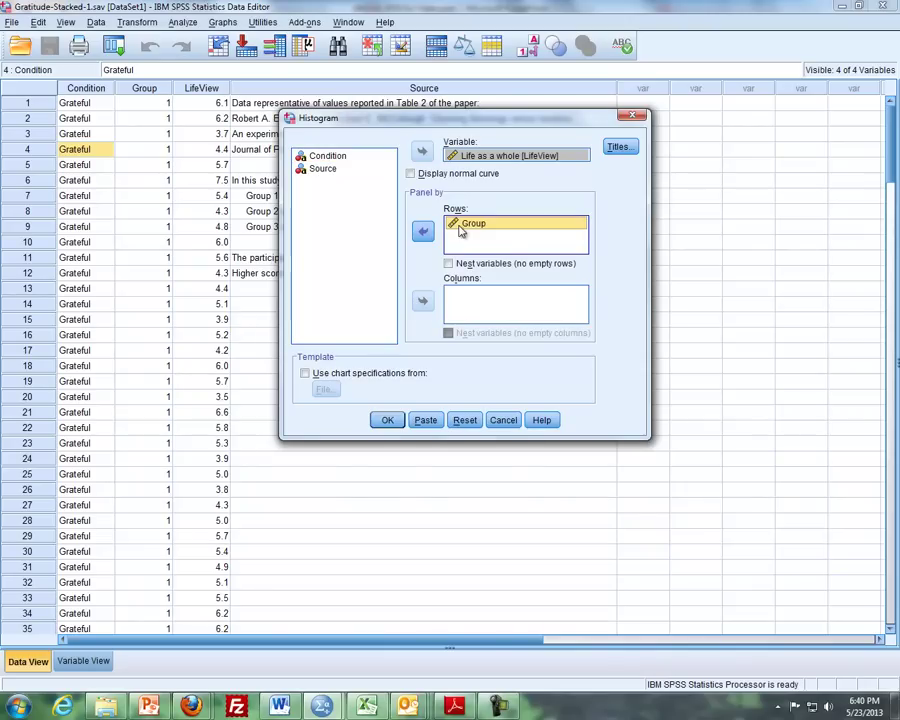
{"action": "left_click", "coordinate": [389, 422]}
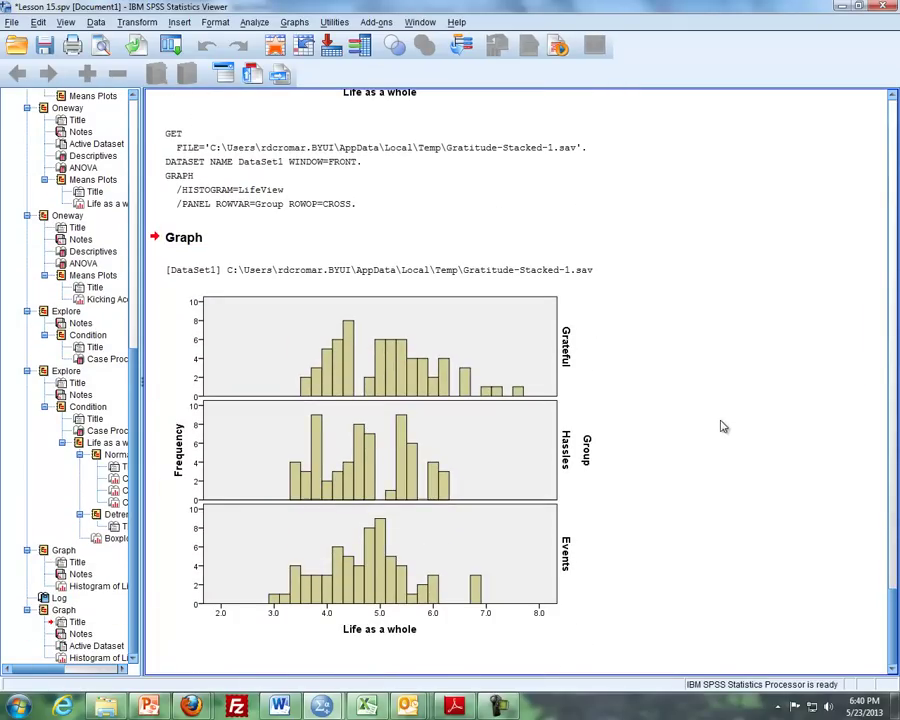
Step: Create another Life as a whole histogram with Group moved to column panels
{"action": "left_click", "coordinate": [294, 22]}
{"action": "mouse_move", "coordinate": [322, 79]}
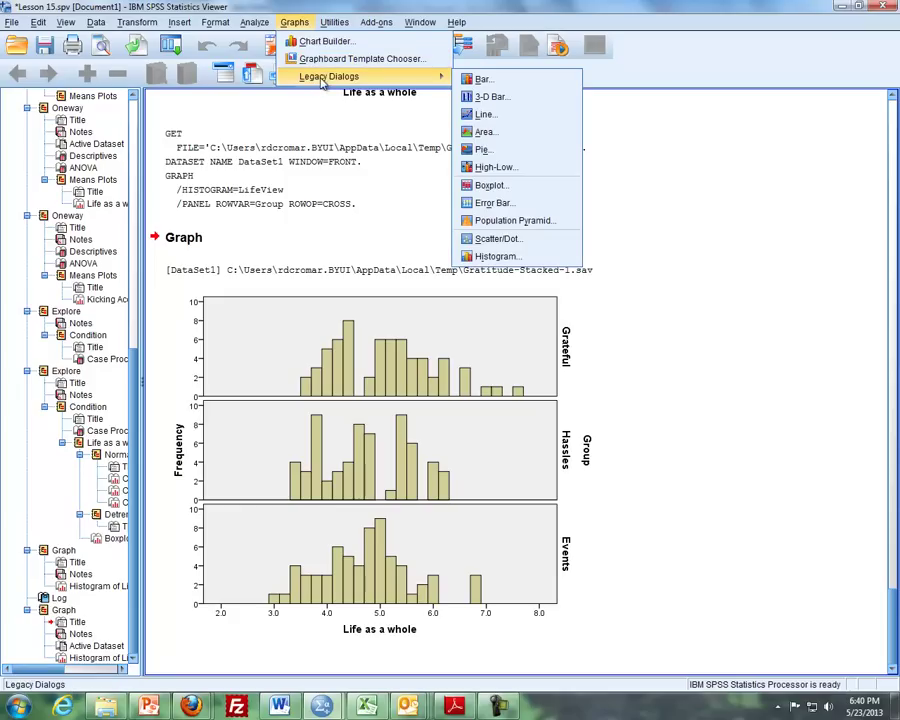
{"action": "left_click", "coordinate": [496, 256]}
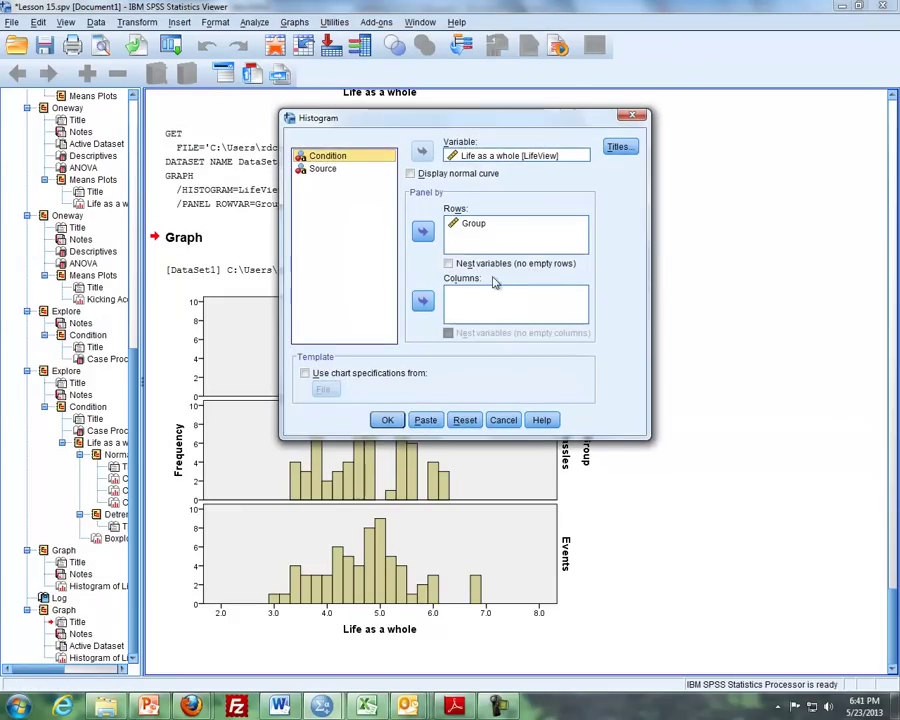
{"action": "left_click_drag", "start_coordinate": [472, 223], "coordinate": [476, 292]}
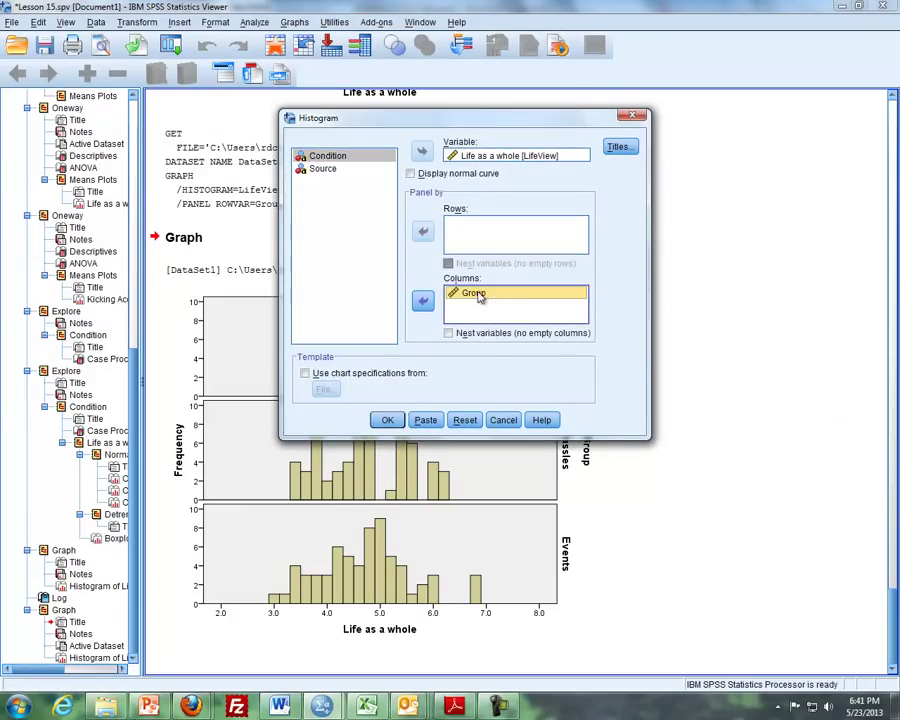
{"action": "left_click", "coordinate": [387, 419]}
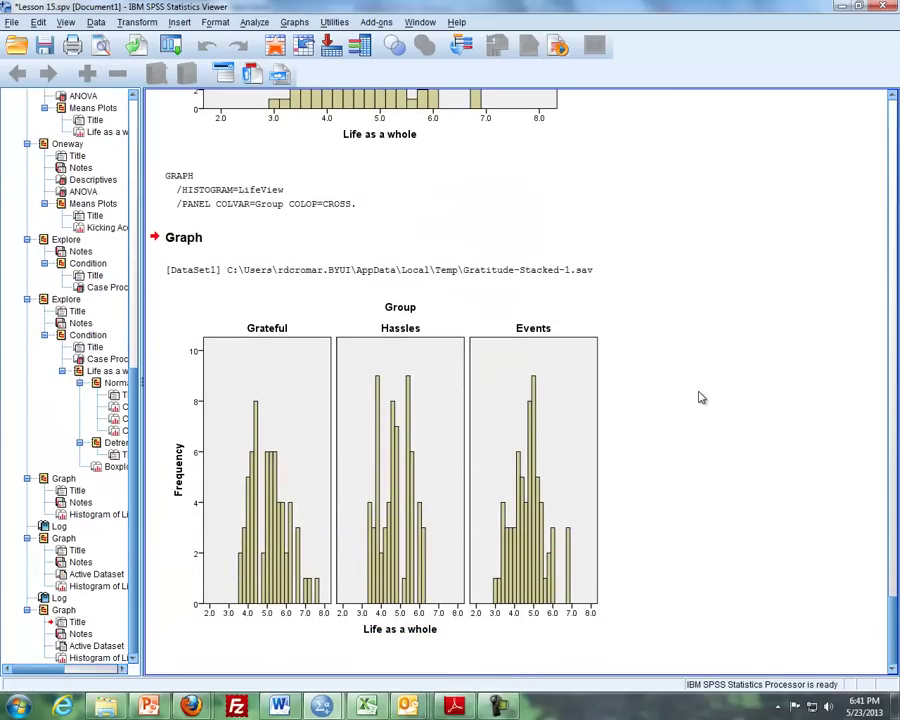
Step: Scroll up and compare it with the earlier row-paneled histogram
{"action": "scroll", "coordinate": [702, 398], "scroll_direction": "up", "scroll_amount": 8}
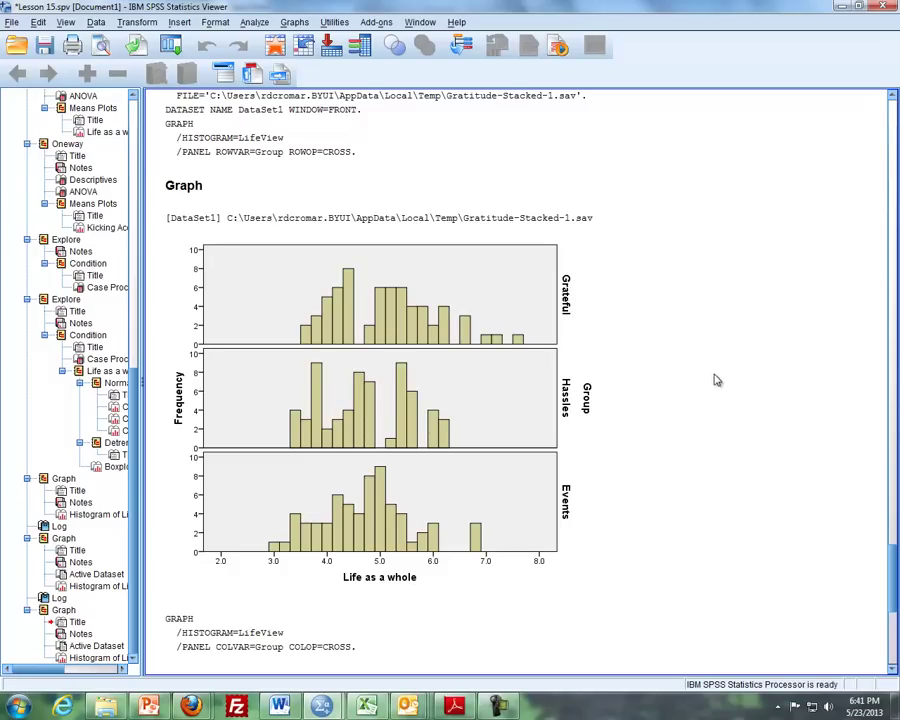
{"action": "left_click", "coordinate": [400, 445]}
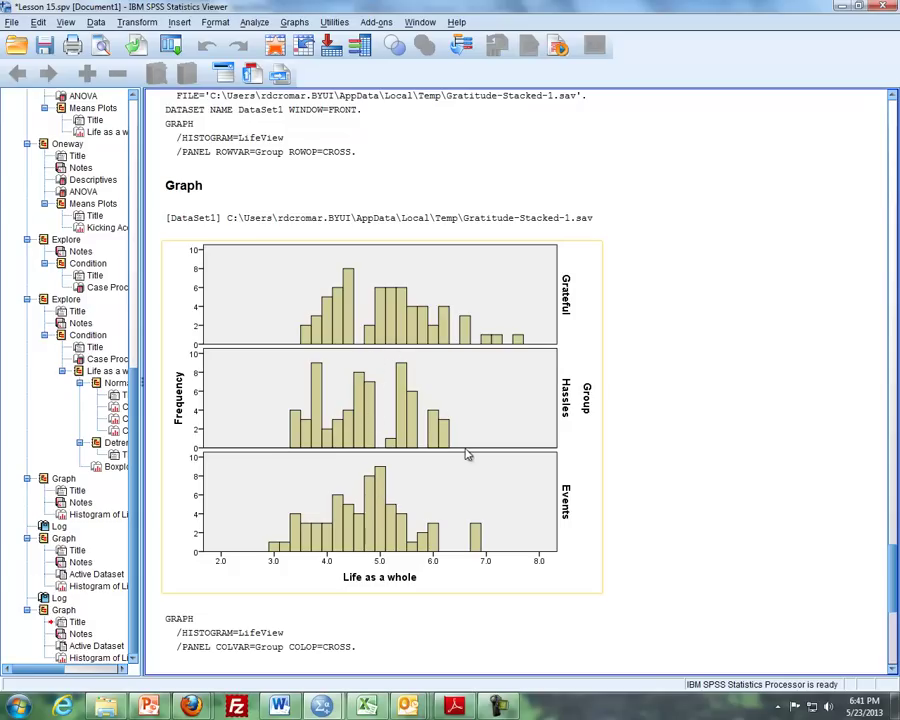
{"action": "left_click", "coordinate": [647, 452]}
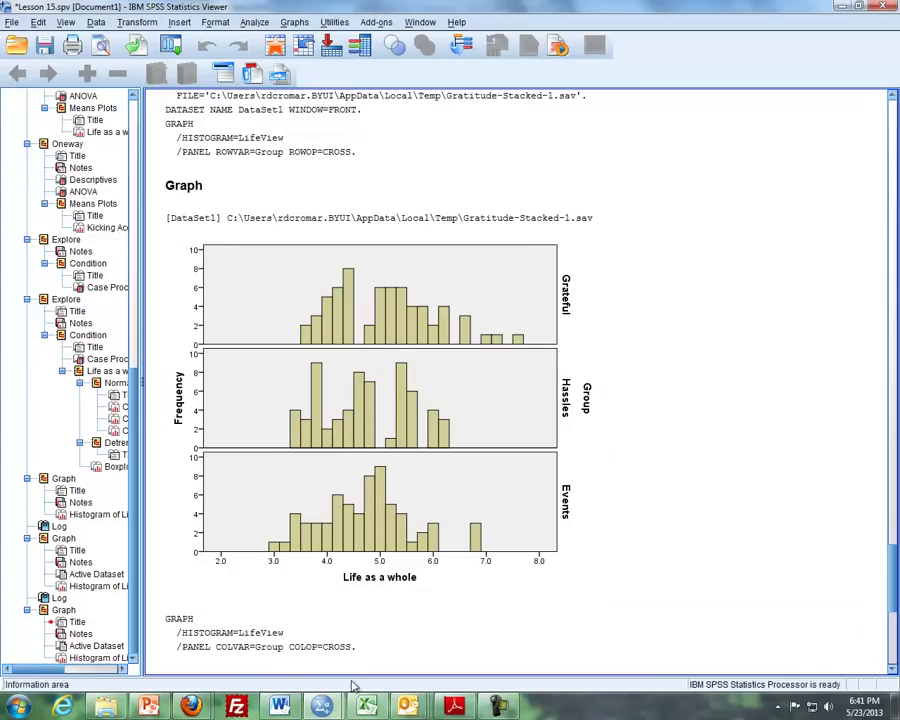
Step: Show the Recoding slide in PowerPoint, then return to the Gratitude-Stacked data in SPSS
{"action": "left_click", "coordinate": [152, 707]}
{"action": "scroll", "coordinate": [334, 613], "scroll_direction": "down", "scroll_amount": 2}
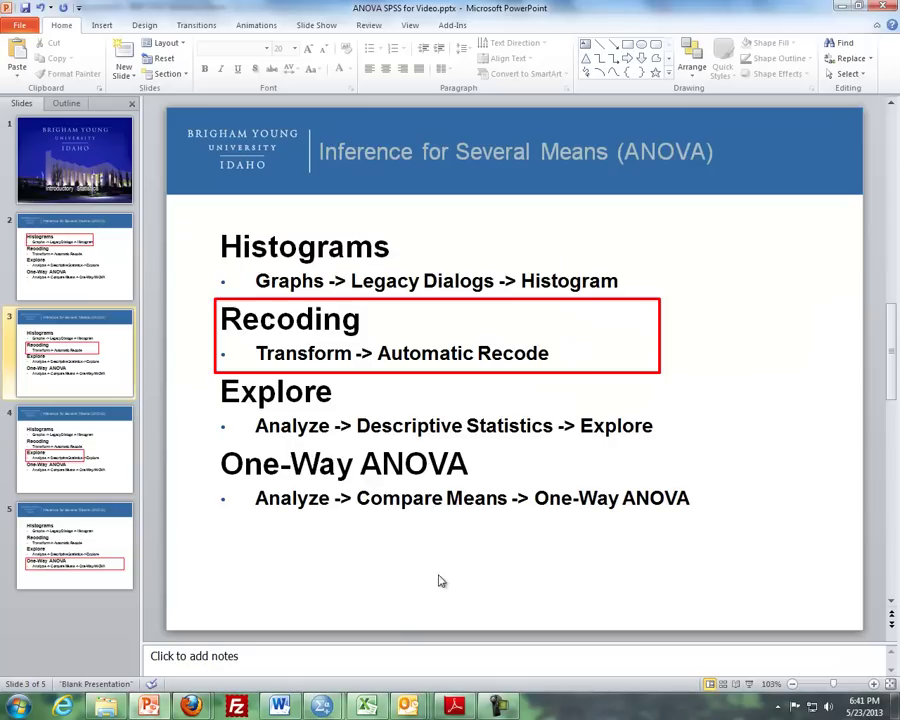
{"action": "mouse_move", "coordinate": [330, 707]}
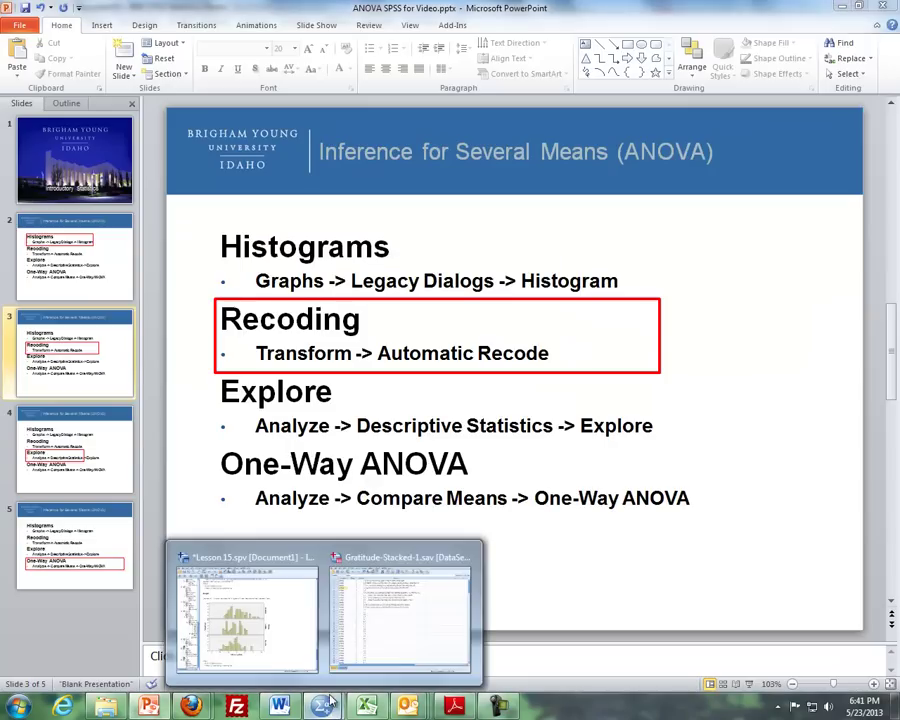
{"action": "left_click", "coordinate": [402, 615]}
Step: Inspect the Condition column values in the Data Editor, ending on row 1
{"action": "left_click", "coordinate": [200, 196]}
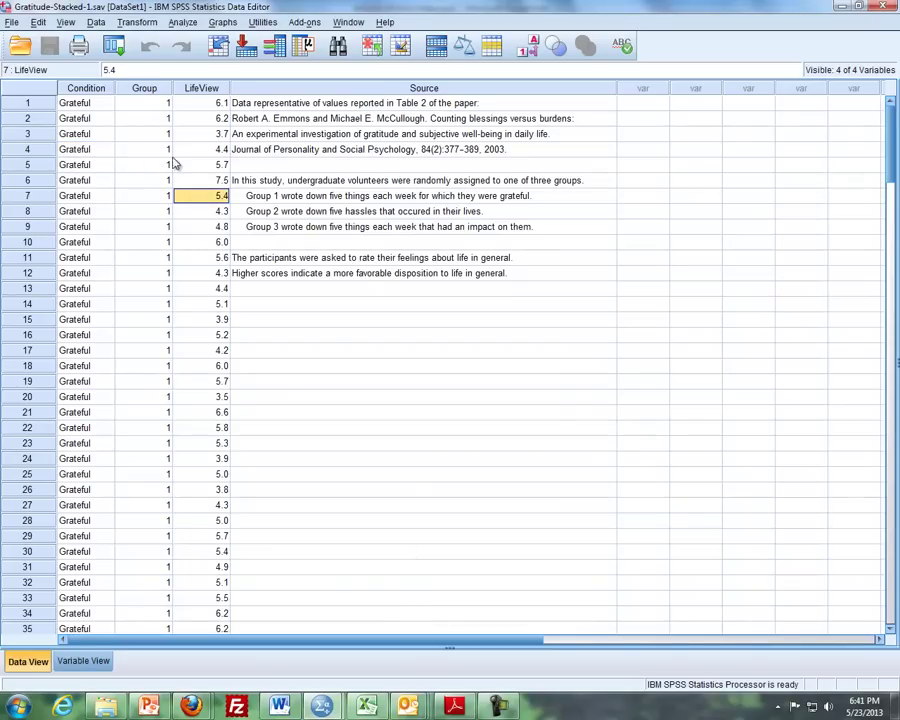
{"action": "left_click", "coordinate": [96, 107]}
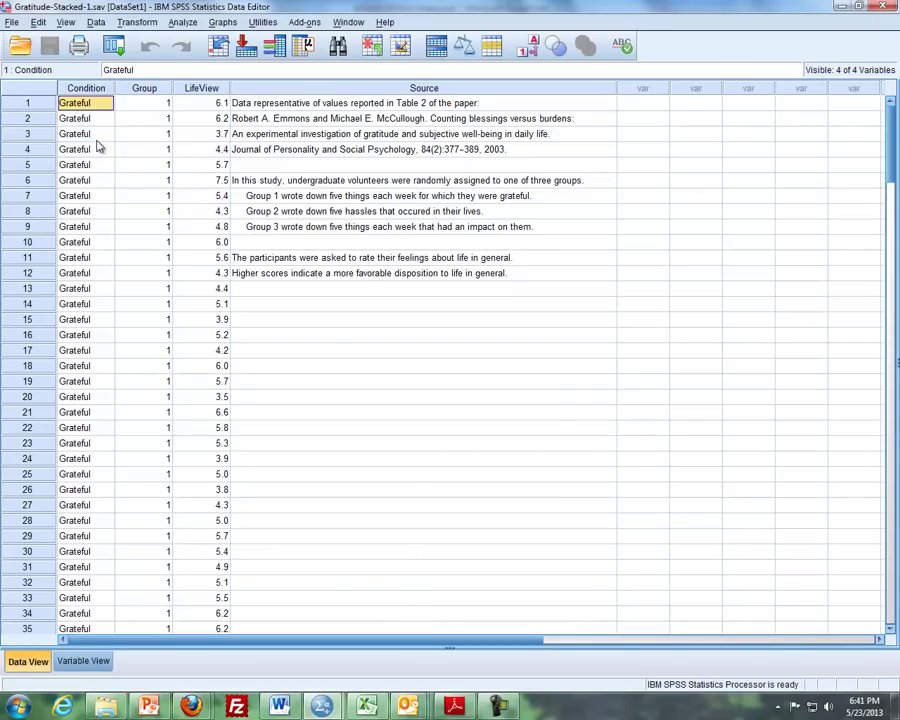
{"action": "left_click", "coordinate": [97, 140]}
{"action": "left_click", "coordinate": [96, 178]}
{"action": "left_click", "coordinate": [86, 92]}
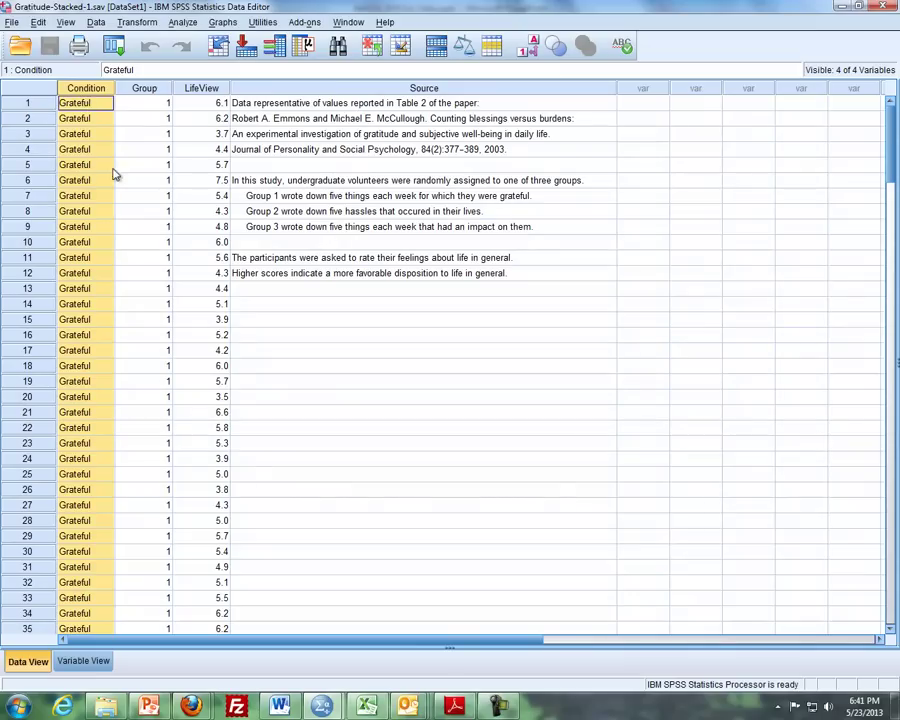
{"action": "left_click", "coordinate": [88, 164]}
{"action": "left_click", "coordinate": [88, 104]}
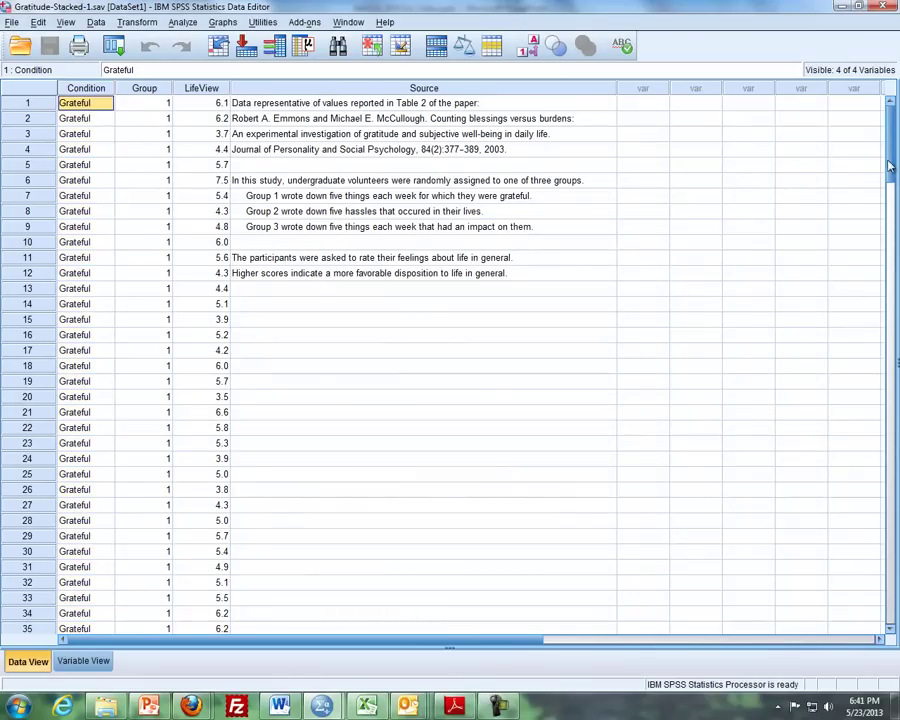
{"action": "mouse_move", "coordinate": [892, 150]}
{"action": "left_mouse_down"}
{"action": "mouse_move", "coordinate": [896, 410]}
{"action": "mouse_move", "coordinate": [890, 140]}
{"action": "left_mouse_up"}
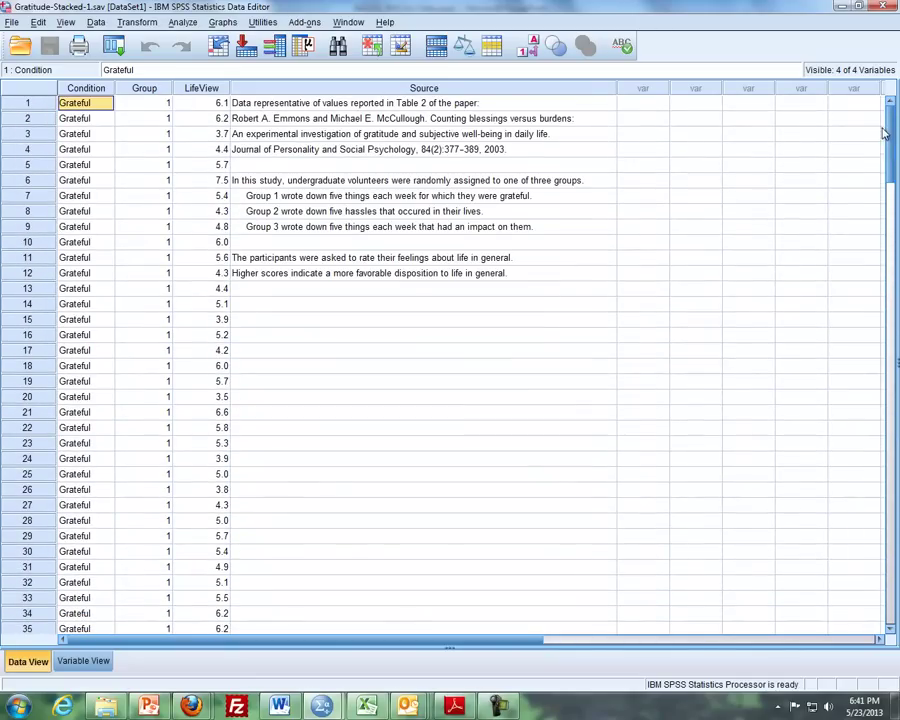
Step: Automatically recode Condition into a new variable named ConditionRecde
{"action": "left_click", "coordinate": [137, 22]}
{"action": "left_click", "coordinate": [160, 128]}
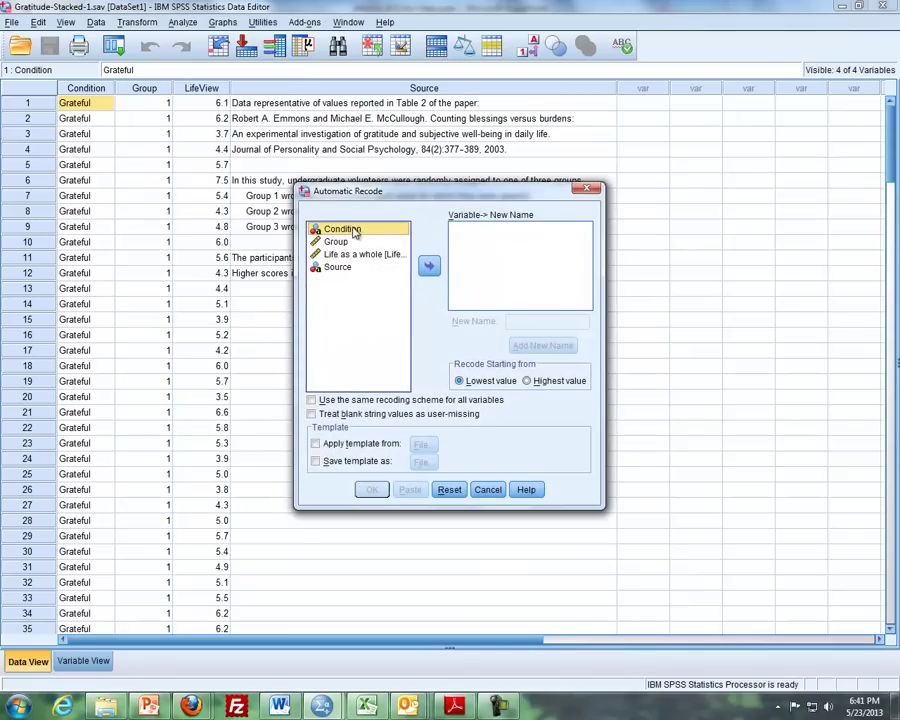
{"action": "left_click_drag", "start_coordinate": [355, 232], "coordinate": [485, 254]}
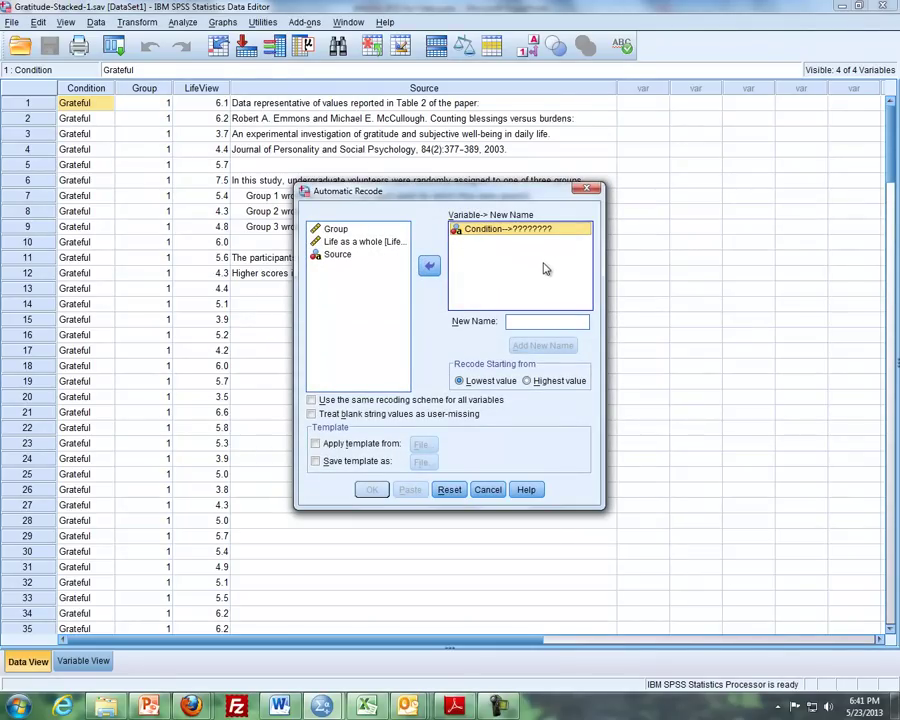
{"action": "left_click", "coordinate": [536, 319]}
{"action": "type", "text": "ConditionRecde"}
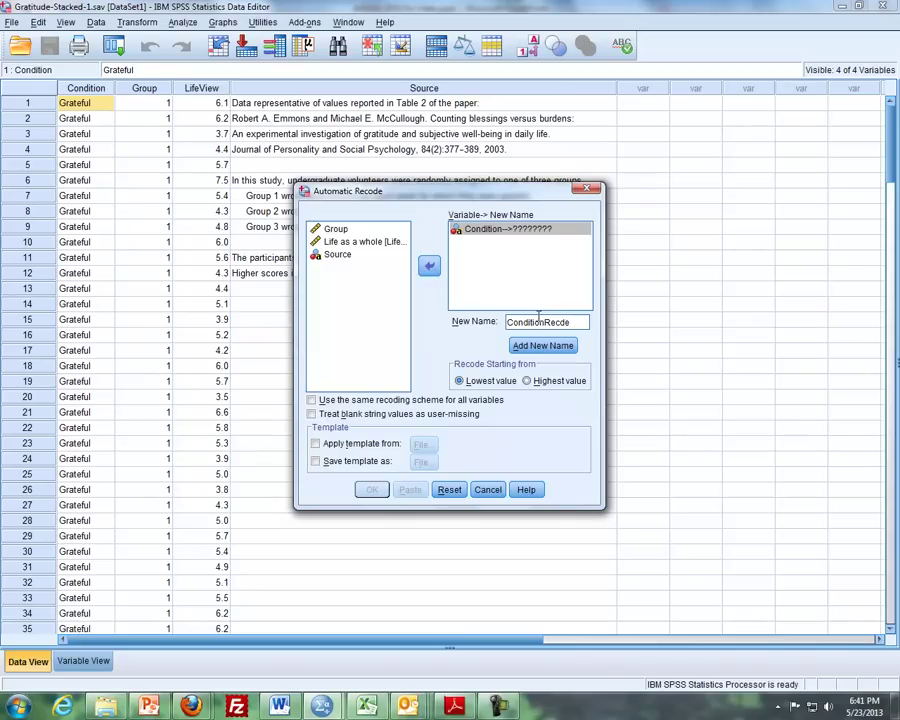
{"action": "left_click", "coordinate": [544, 345]}
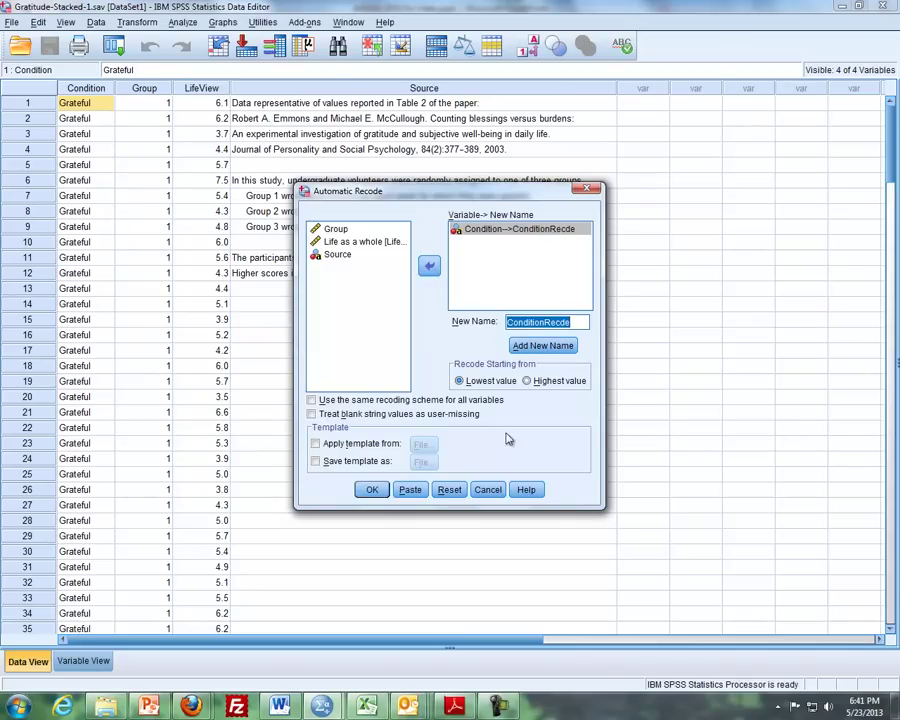
{"action": "left_click", "coordinate": [372, 489]}
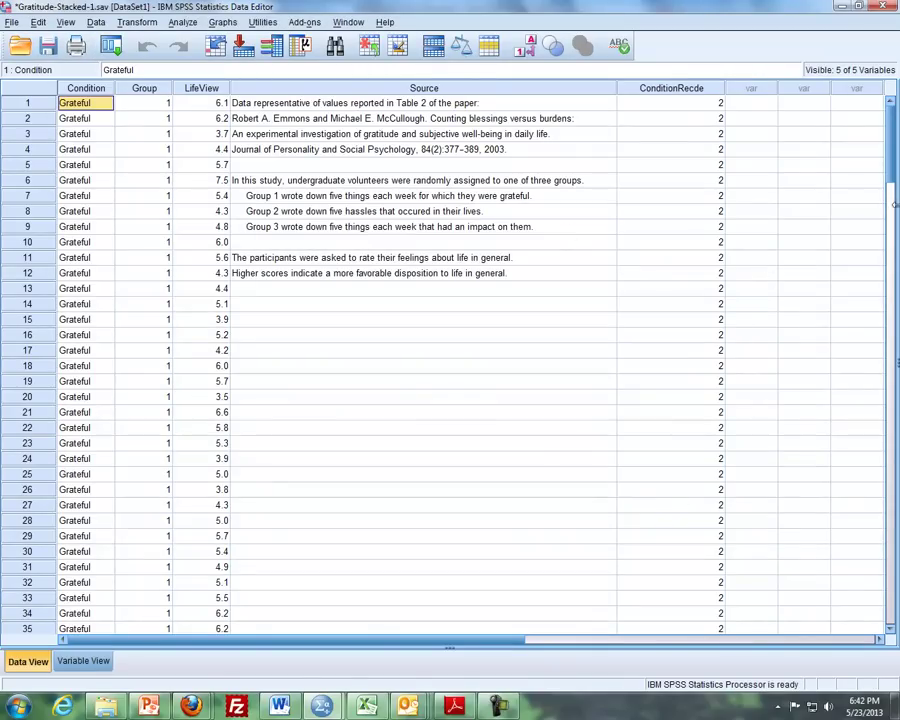
{"action": "scroll", "coordinate": [629, 116], "scroll_direction": "down", "scroll_amount": 2}
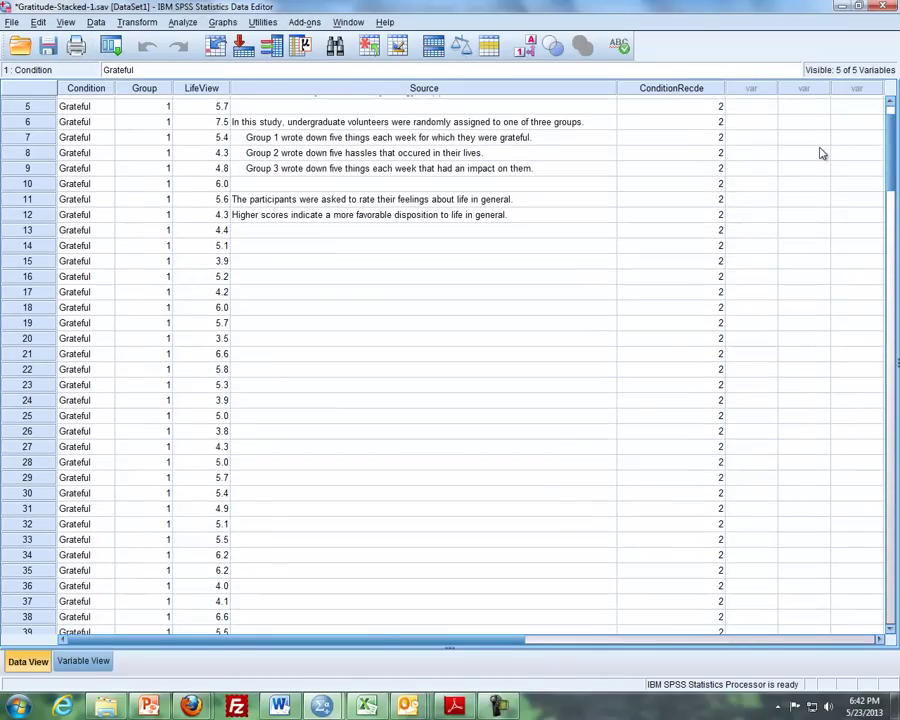
{"action": "scroll", "coordinate": [890, 130], "scroll_direction": "down", "scroll_amount": 3}
{"action": "scroll", "coordinate": [890, 130], "scroll_direction": "up", "scroll_amount": 5}
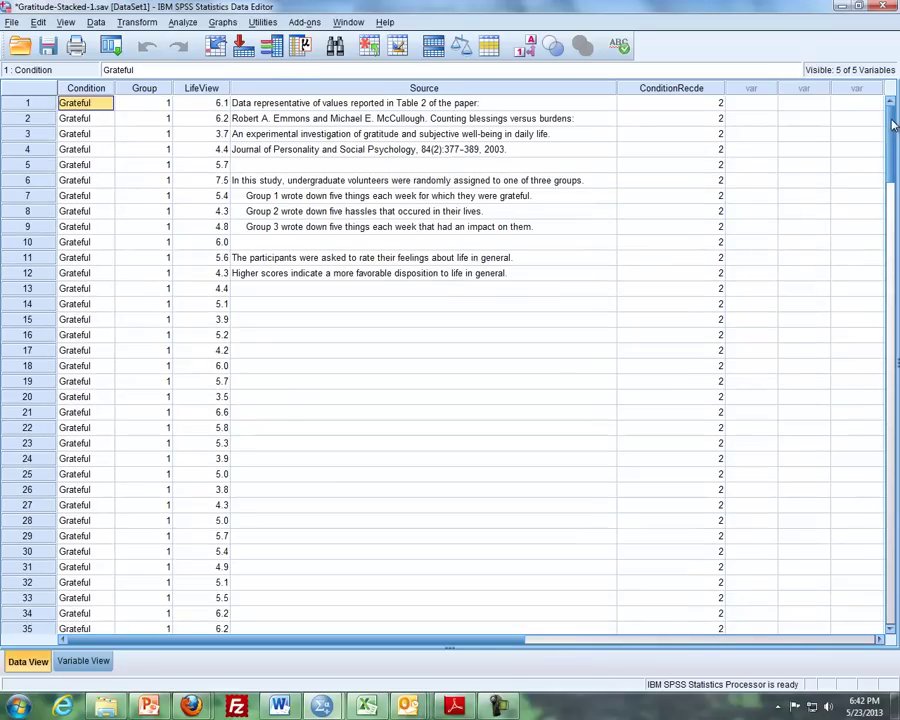
{"action": "left_click_drag", "start_coordinate": [894, 150], "coordinate": [895, 466]}
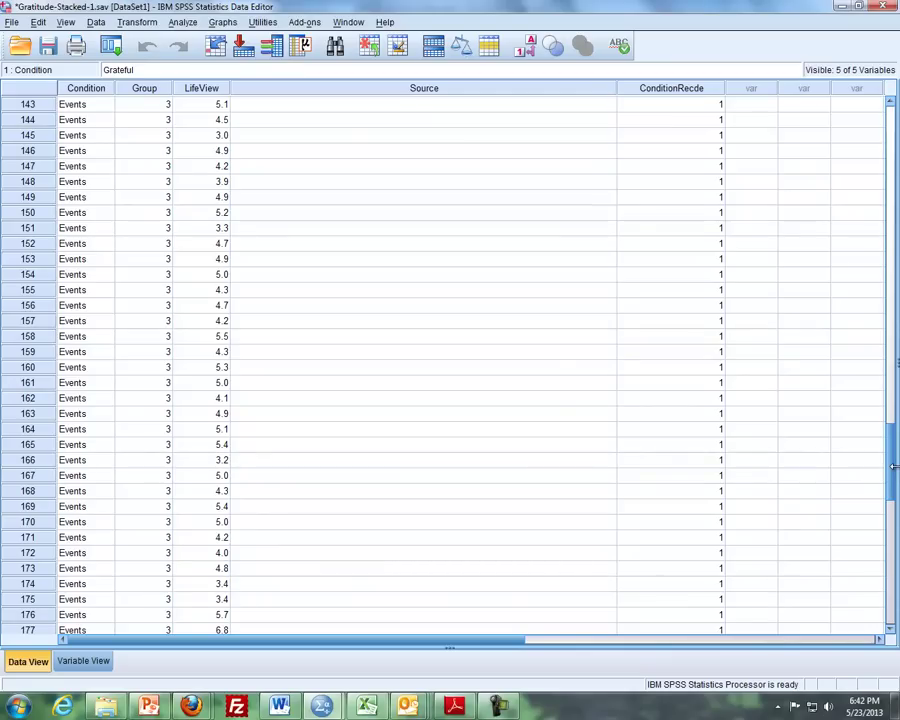
{"action": "left_click_drag", "start_coordinate": [895, 466], "coordinate": [843, 226]}
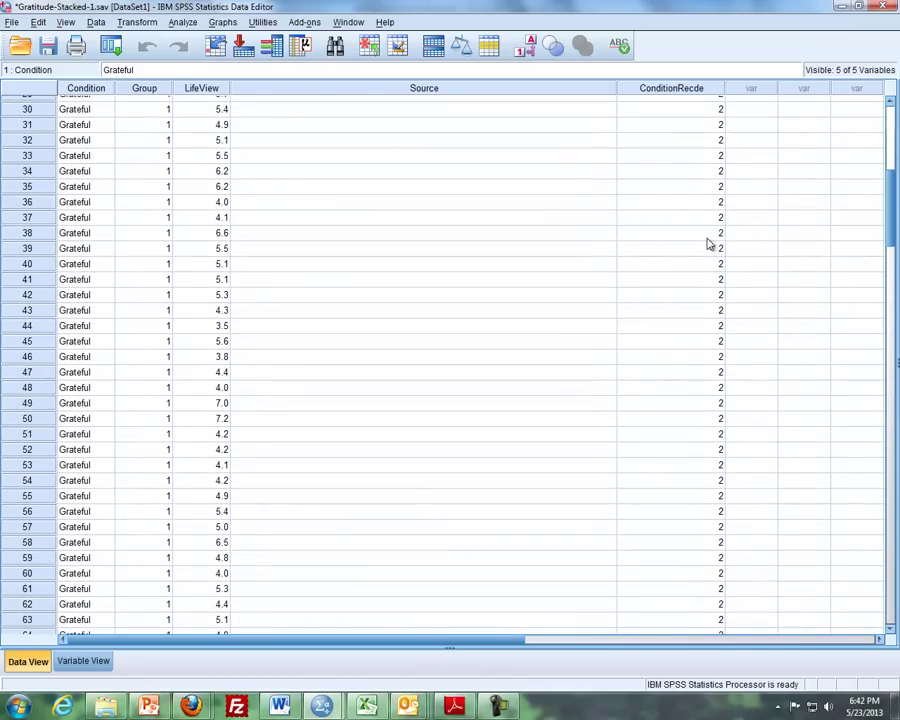
{"action": "left_click_drag", "start_coordinate": [890, 215], "coordinate": [890, 140]}
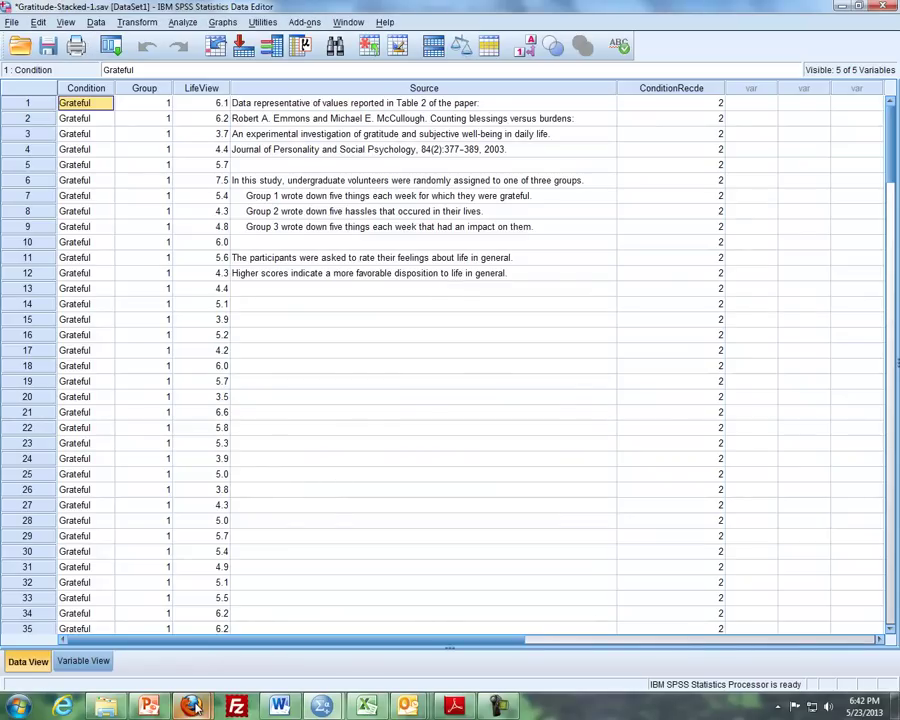
{"action": "left_click", "coordinate": [152, 708]}
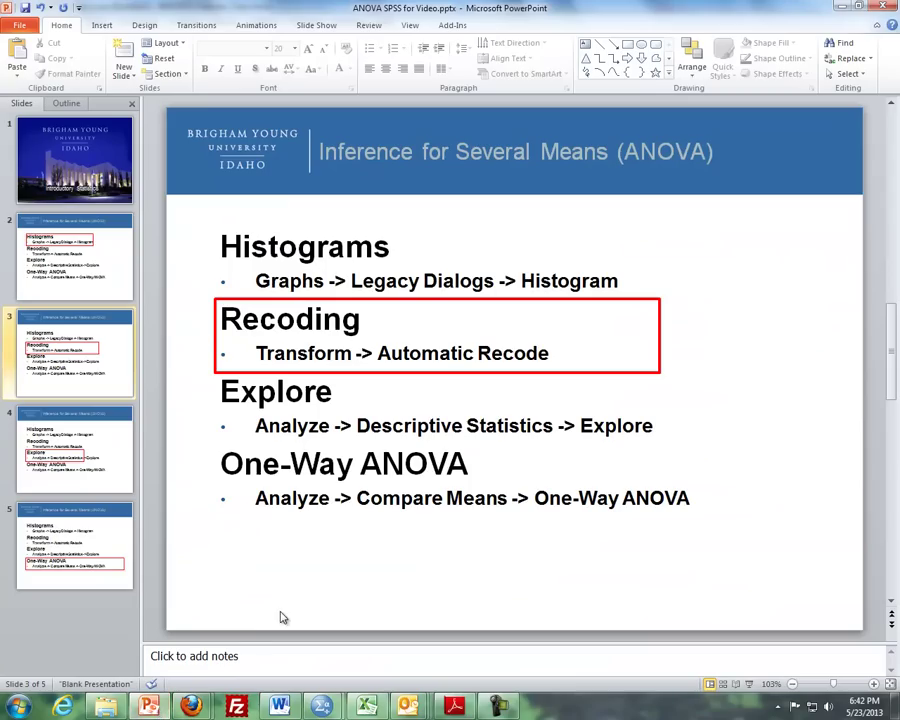
{"action": "scroll", "coordinate": [281, 617], "scroll_direction": "down", "scroll_amount": 3}
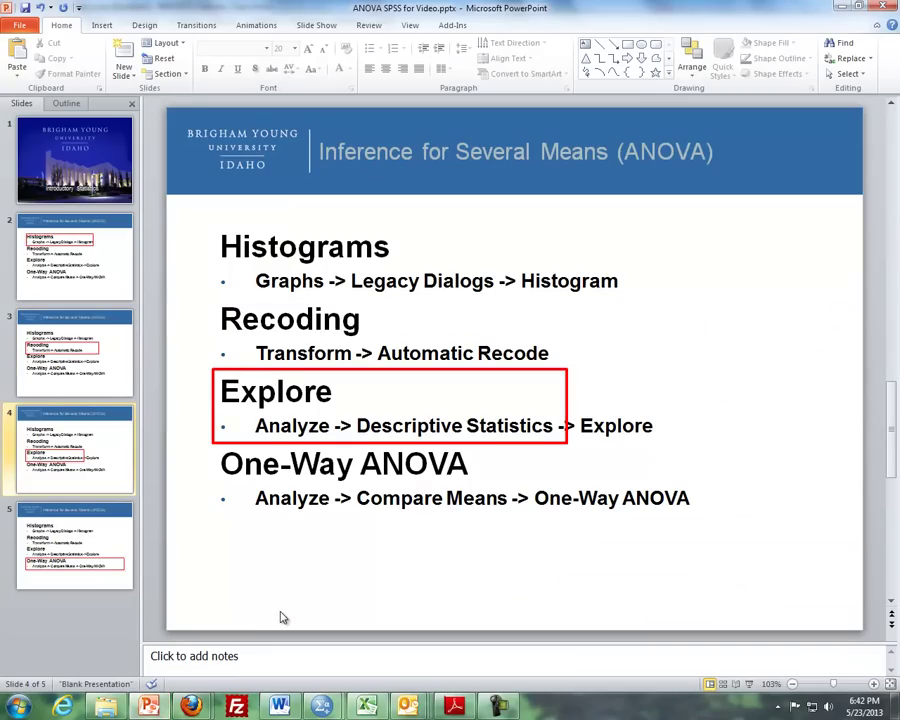
{"action": "key", "text": "alt+Tab"}
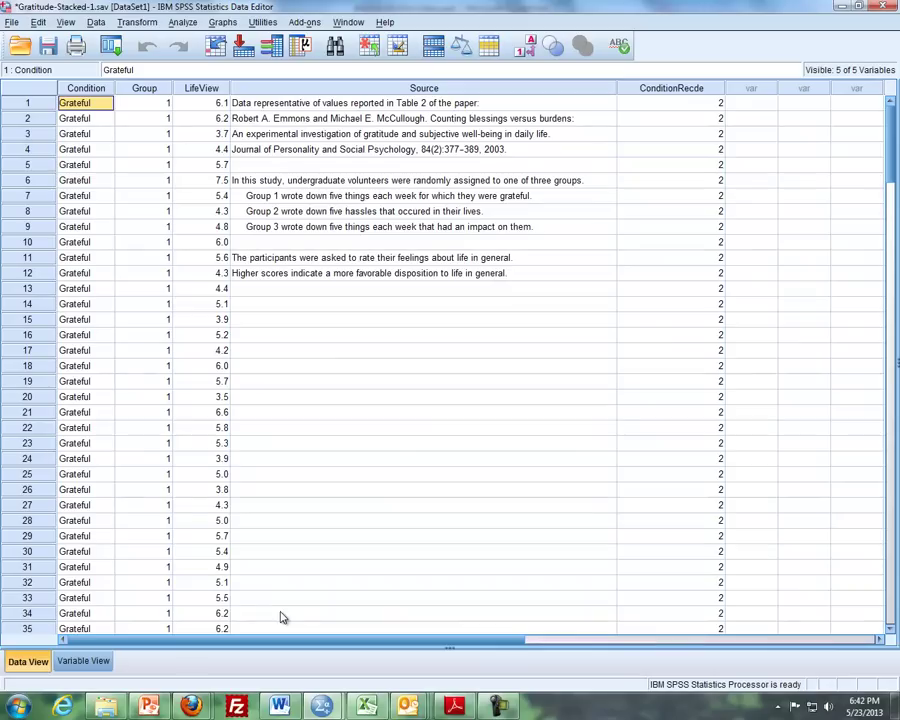
Step: Start an Explore analysis with Life as a whole as dependent and ConditionRecde as factor
{"action": "left_click", "coordinate": [179, 22]}
{"action": "mouse_move", "coordinate": [261, 59]}
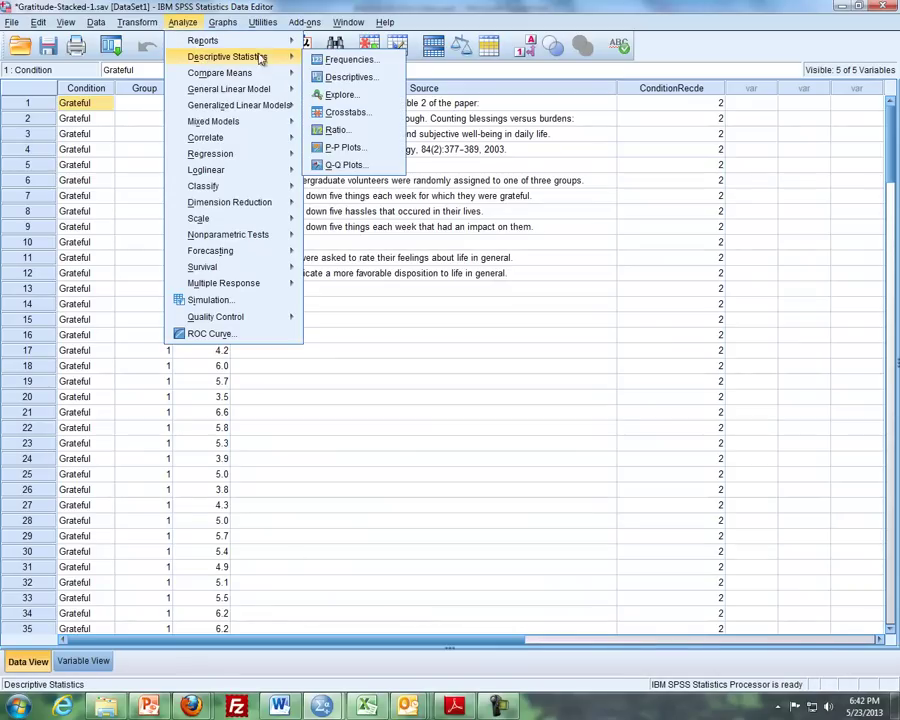
{"action": "left_click", "coordinate": [338, 94]}
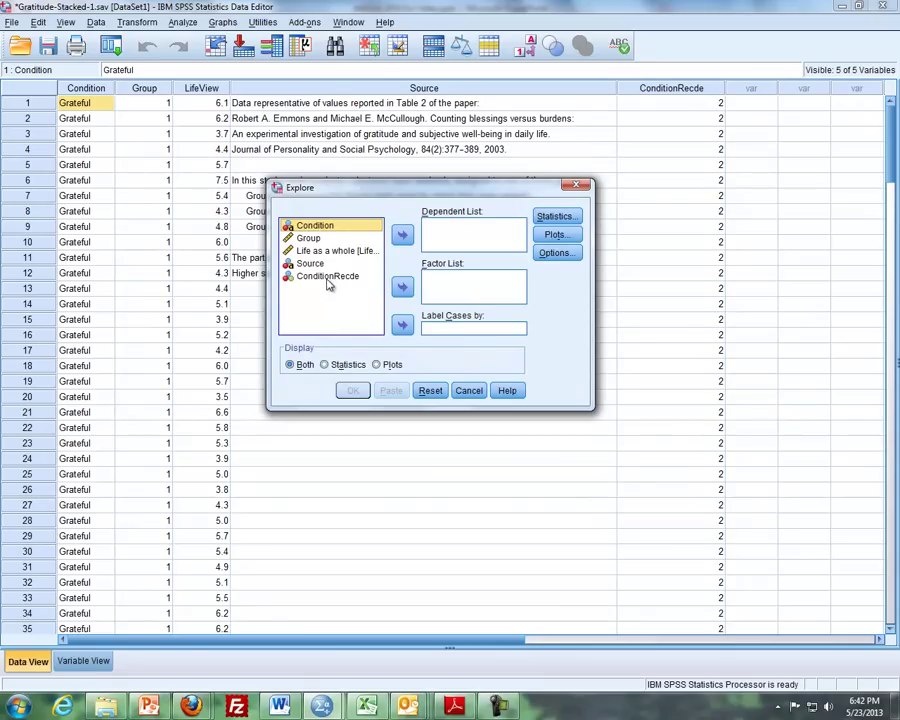
{"action": "left_click_drag", "start_coordinate": [332, 279], "coordinate": [442, 287]}
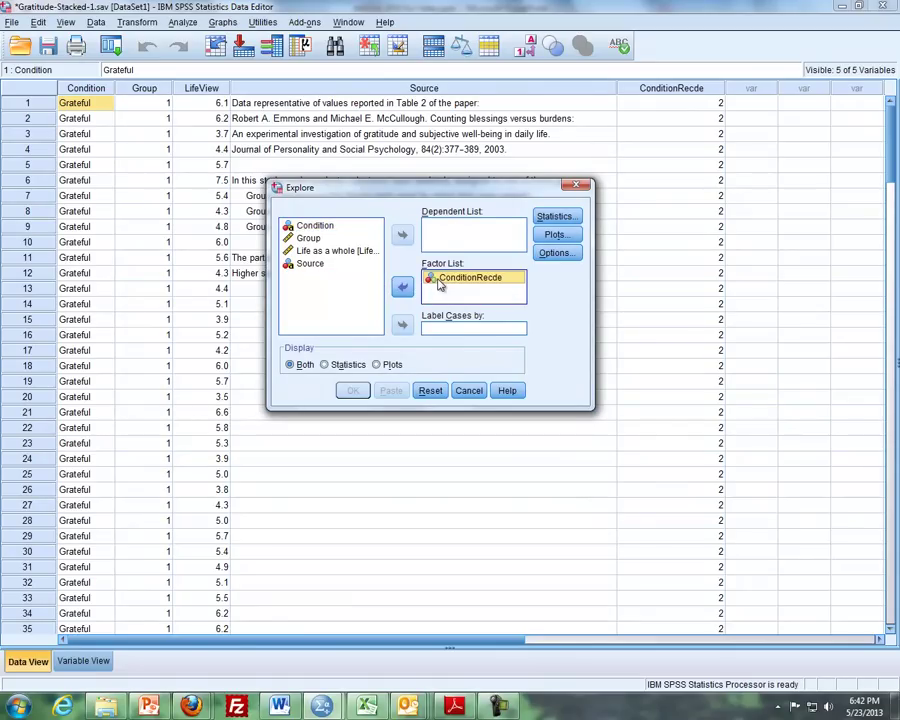
{"action": "left_click", "coordinate": [325, 252]}
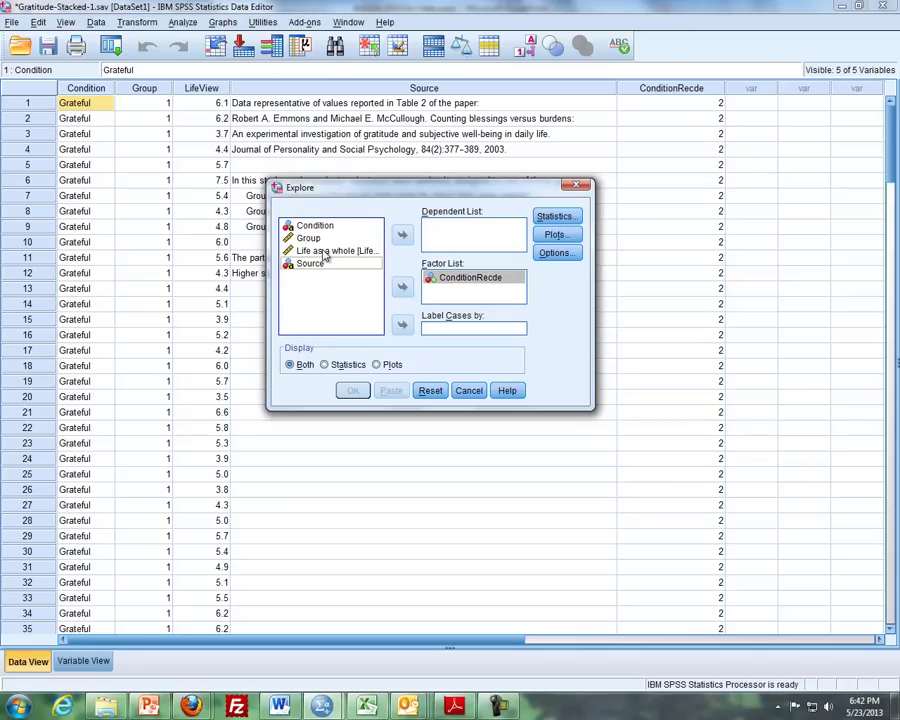
{"action": "left_click_drag", "start_coordinate": [325, 257], "coordinate": [426, 235]}
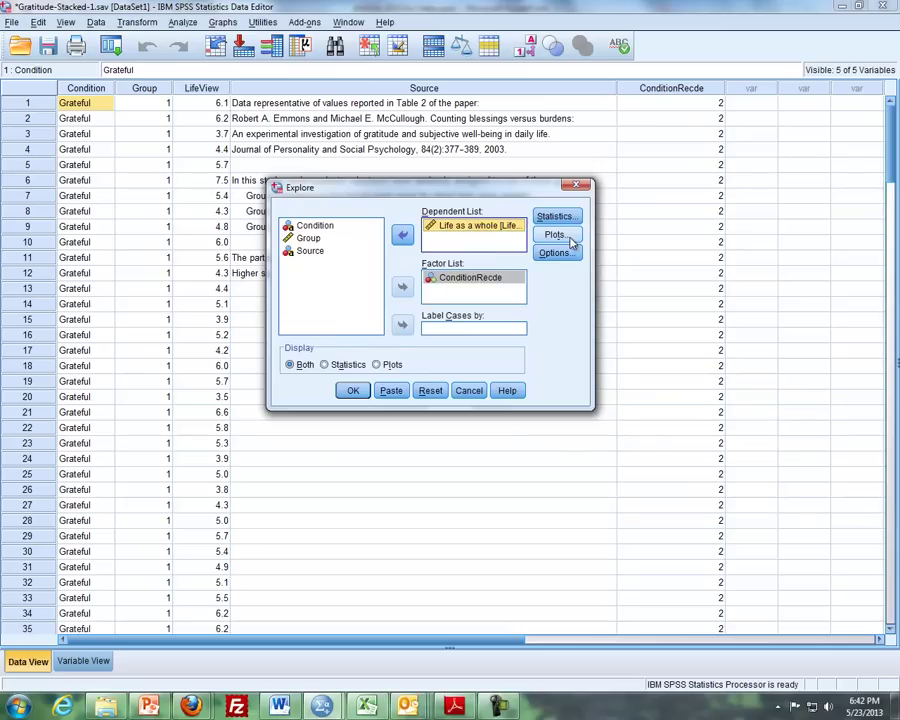
Step: In the Explore plot settings, turn on histograms and normality plots with tests
{"action": "left_click", "coordinate": [556, 235]}
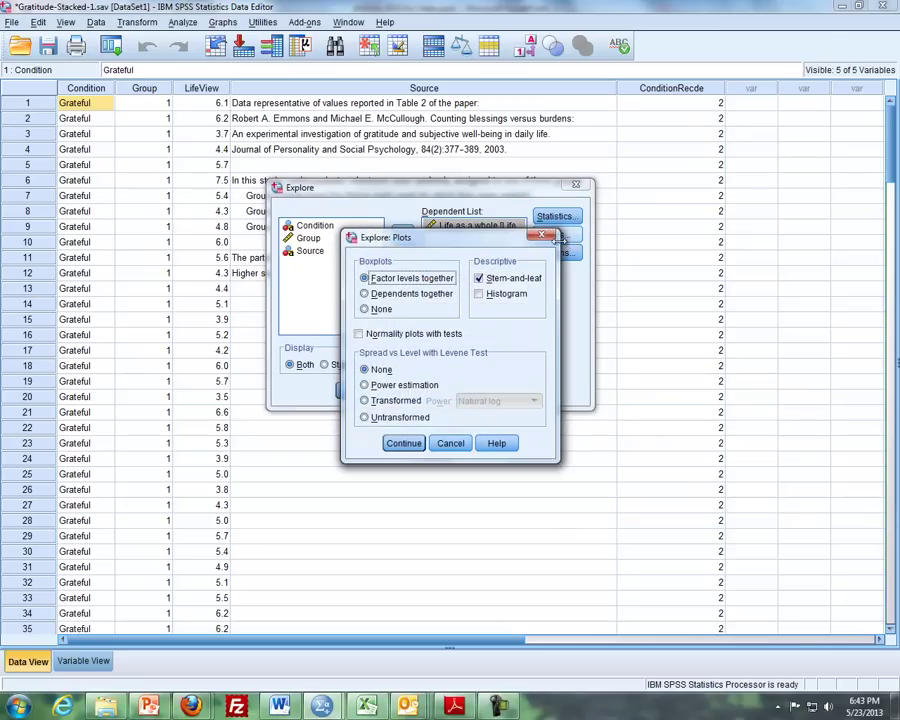
{"action": "left_click", "coordinate": [505, 299]}
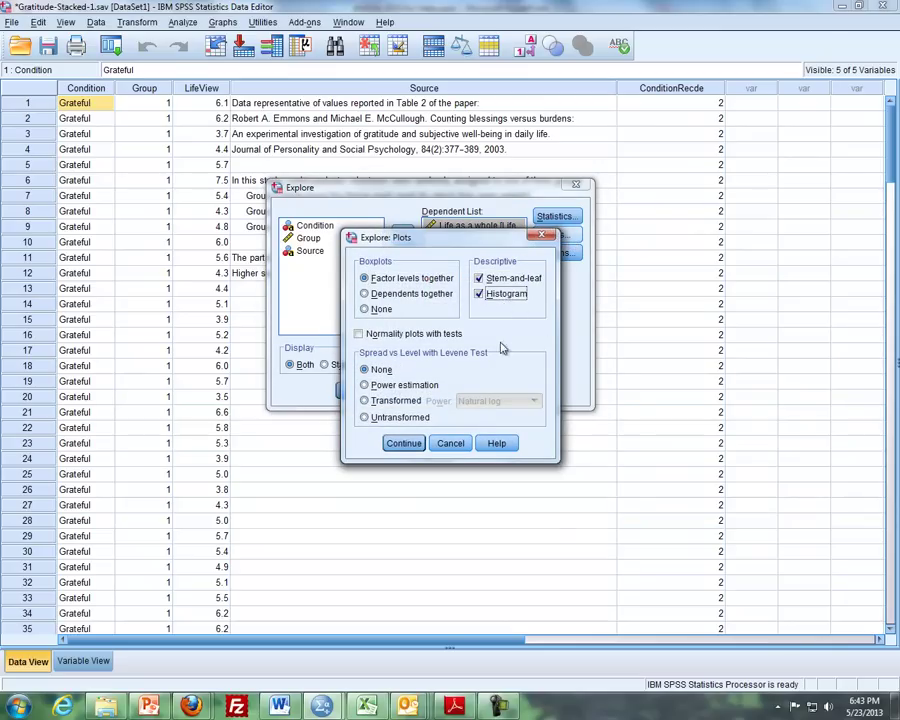
{"action": "left_click", "coordinate": [360, 334]}
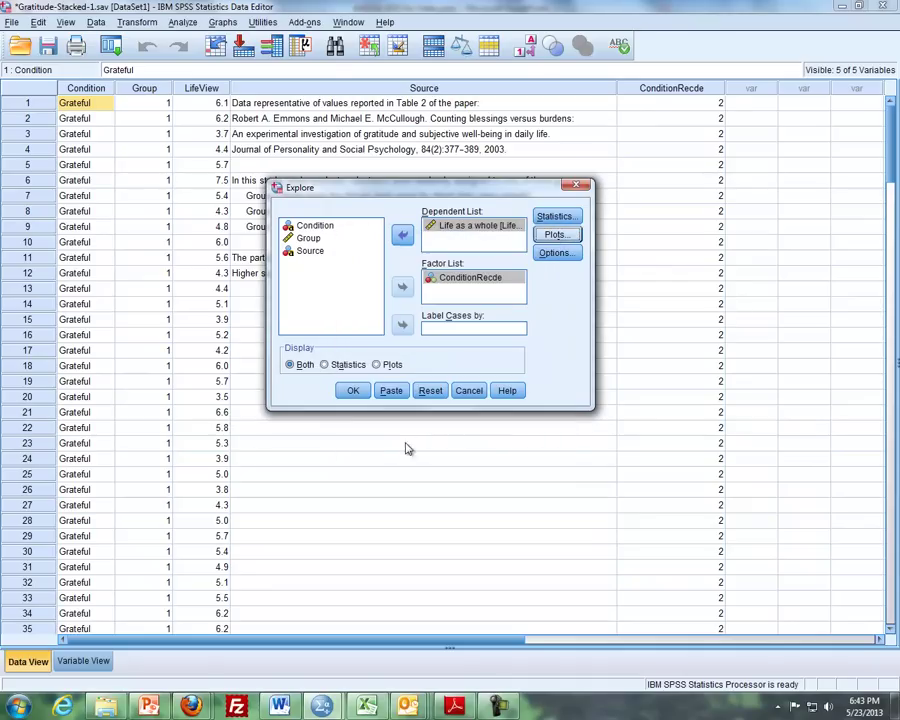
{"action": "left_click", "coordinate": [353, 392]}
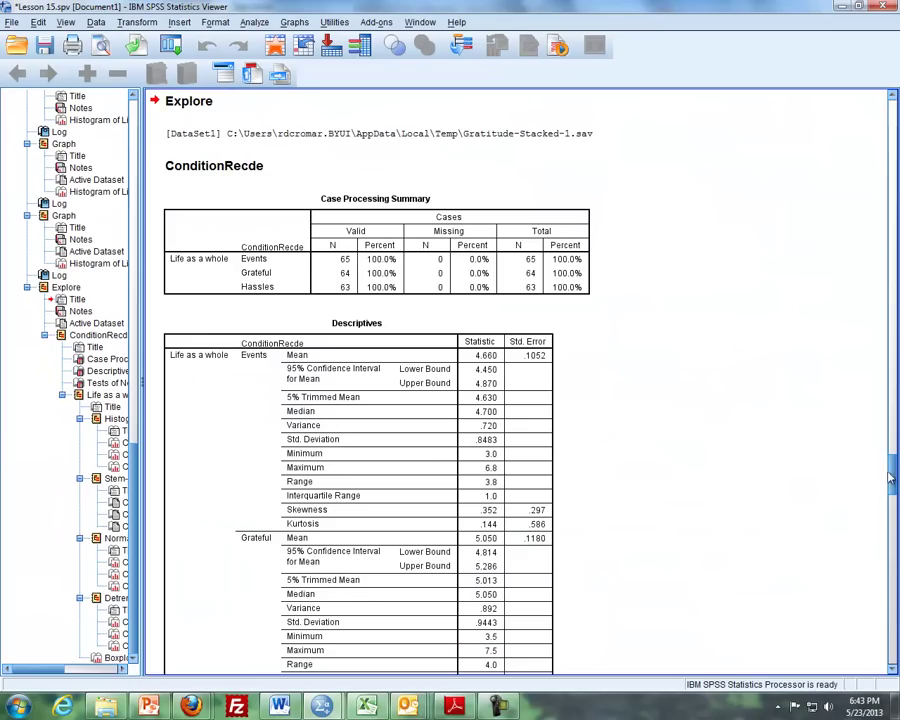
{"action": "left_click_drag", "start_coordinate": [893, 478], "coordinate": [893, 541]}
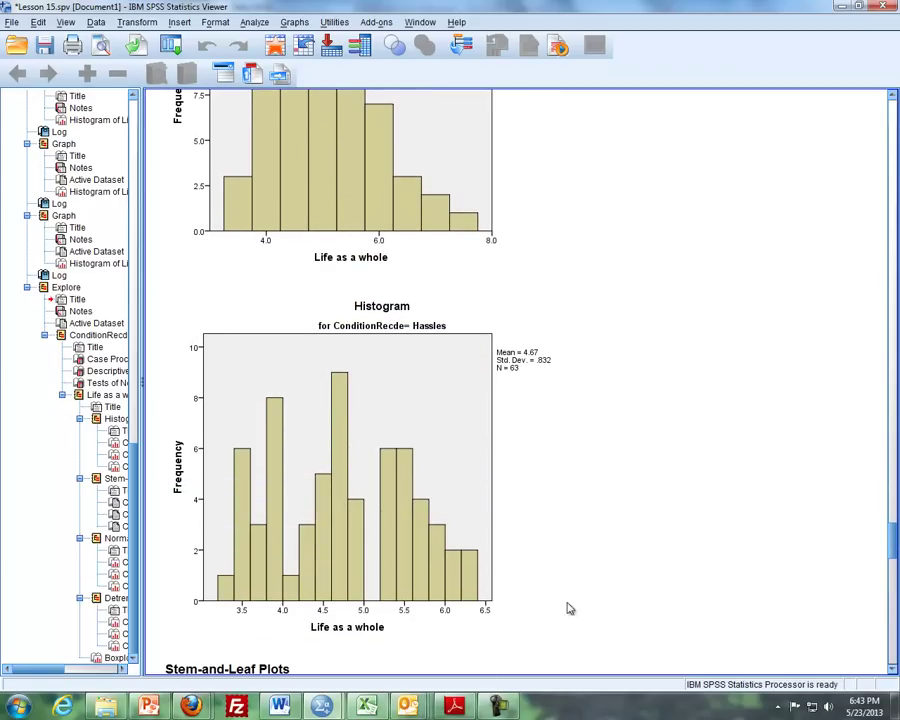
{"action": "left_click", "coordinate": [231, 617]}
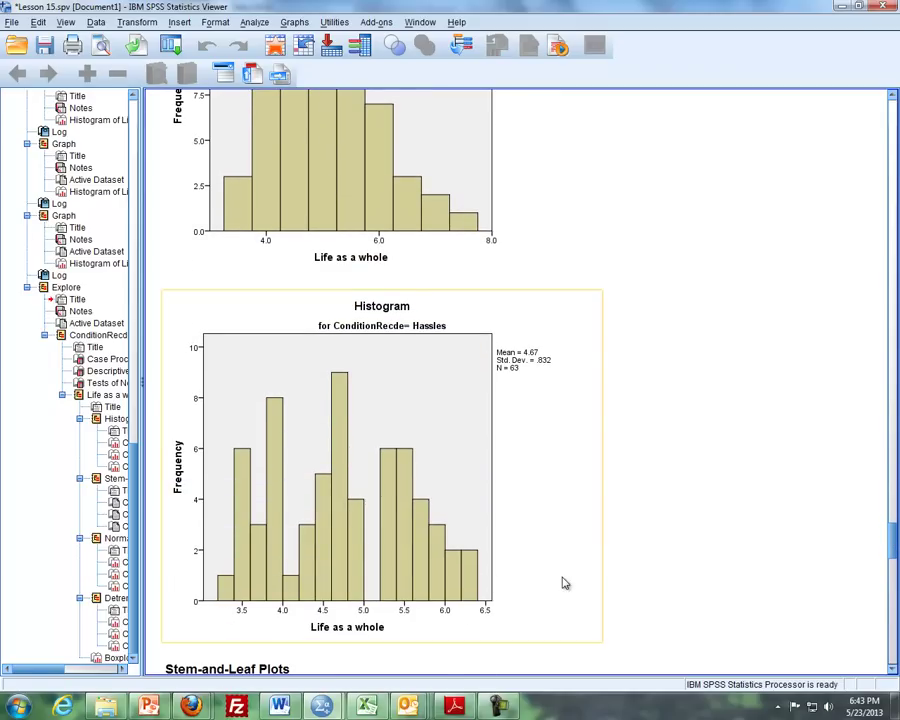
{"action": "scroll", "coordinate": [565, 583], "scroll_direction": "up", "scroll_amount": 4}
{"action": "left_click", "coordinate": [261, 450]}
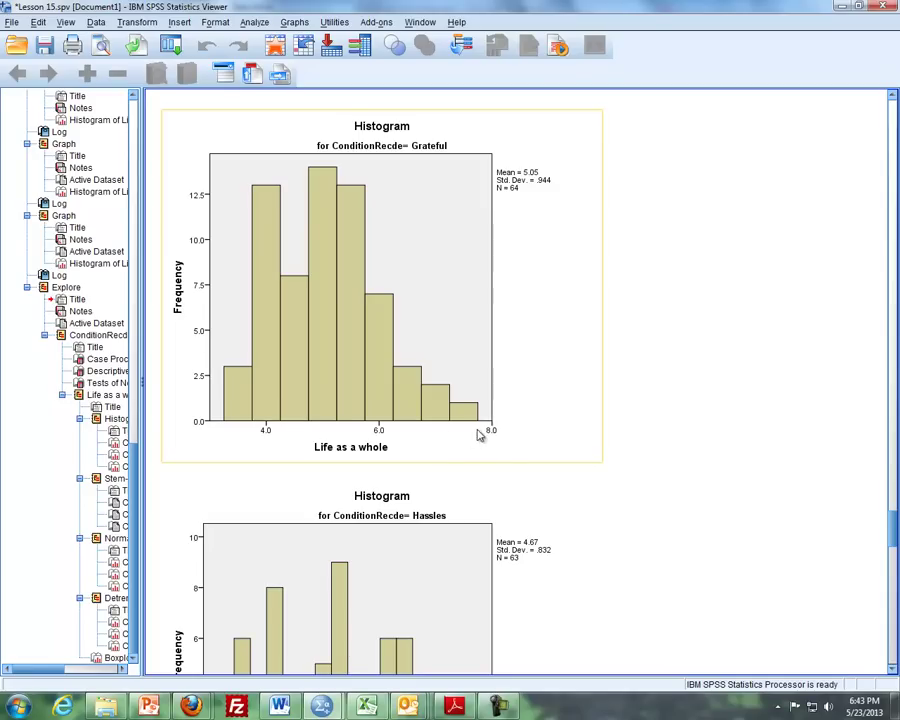
{"action": "scroll", "coordinate": [452, 444], "scroll_direction": "down", "scroll_amount": 3}
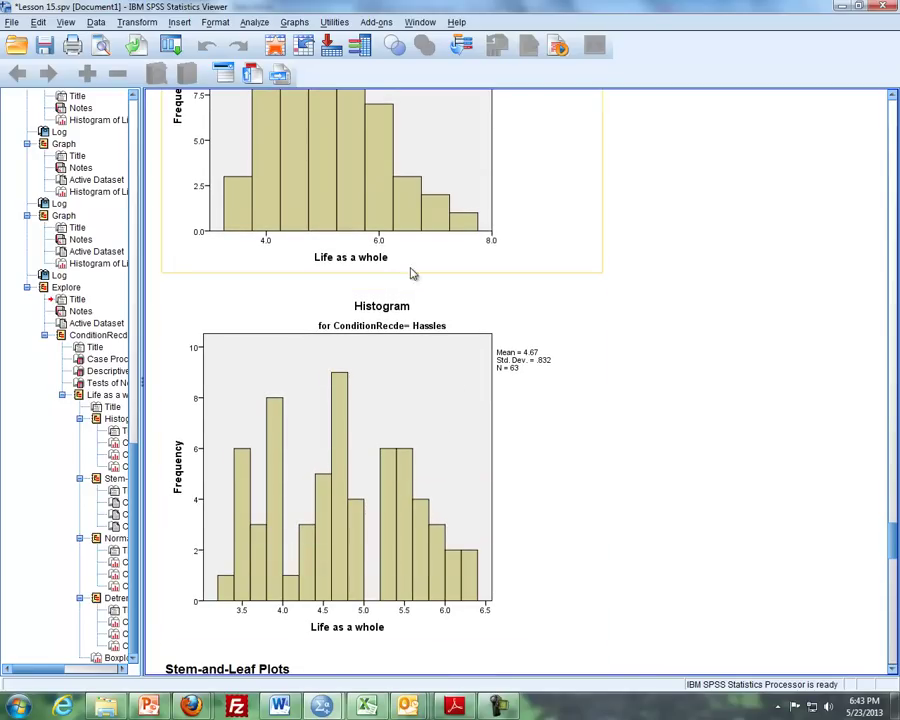
{"action": "scroll", "coordinate": [458, 364], "scroll_direction": "up", "scroll_amount": 9}
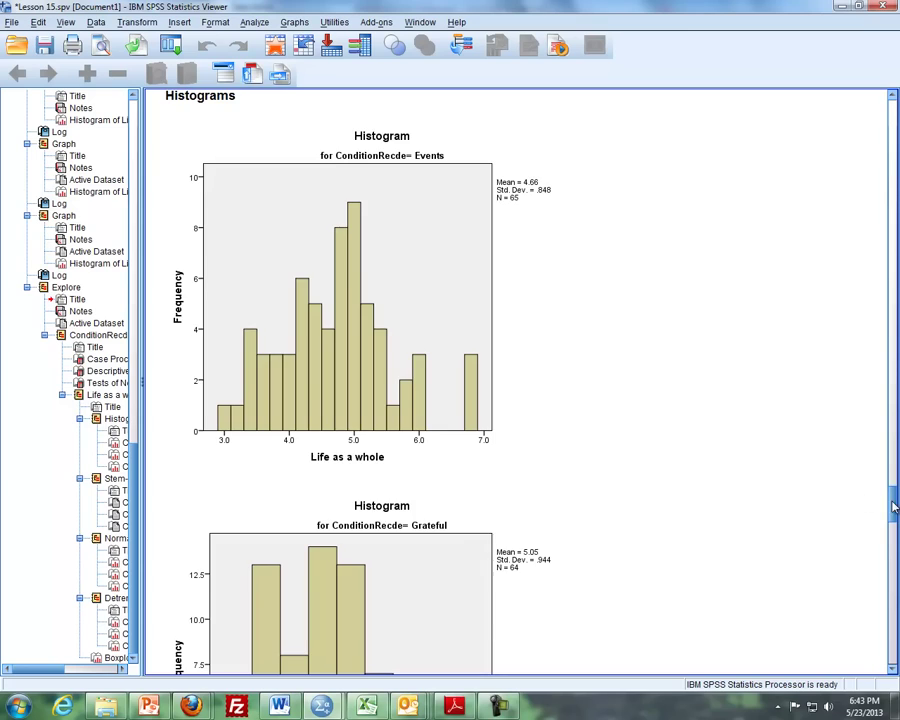
Step: Scroll through the Explore output, then switch to the PowerPoint One-Way ANOVA slide
{"action": "left_click_drag", "start_coordinate": [893, 508], "coordinate": [893, 366]}
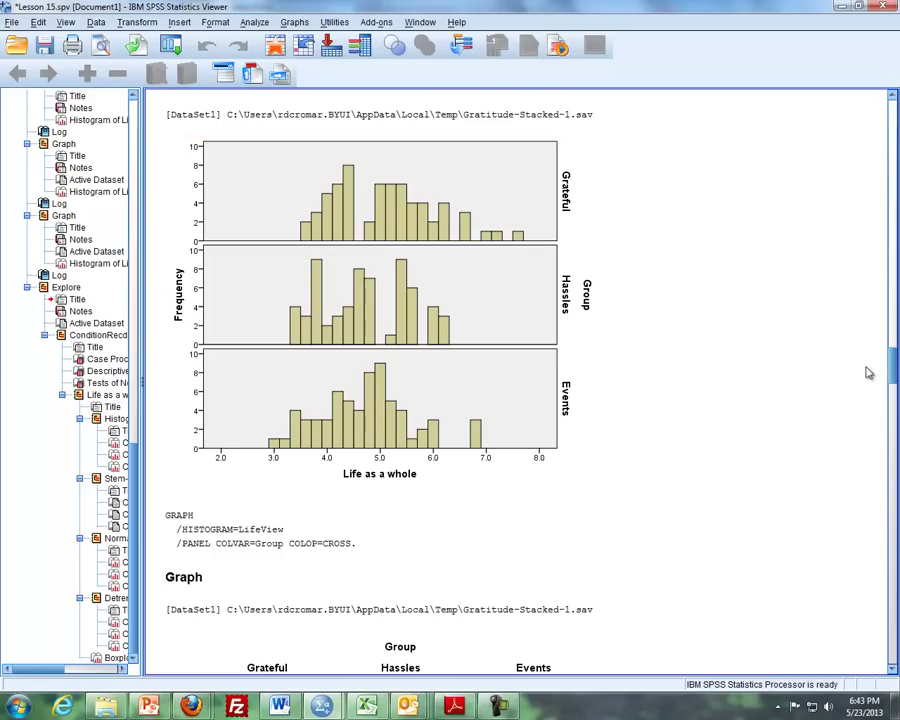
{"action": "left_click_drag", "start_coordinate": [893, 370], "coordinate": [893, 397]}
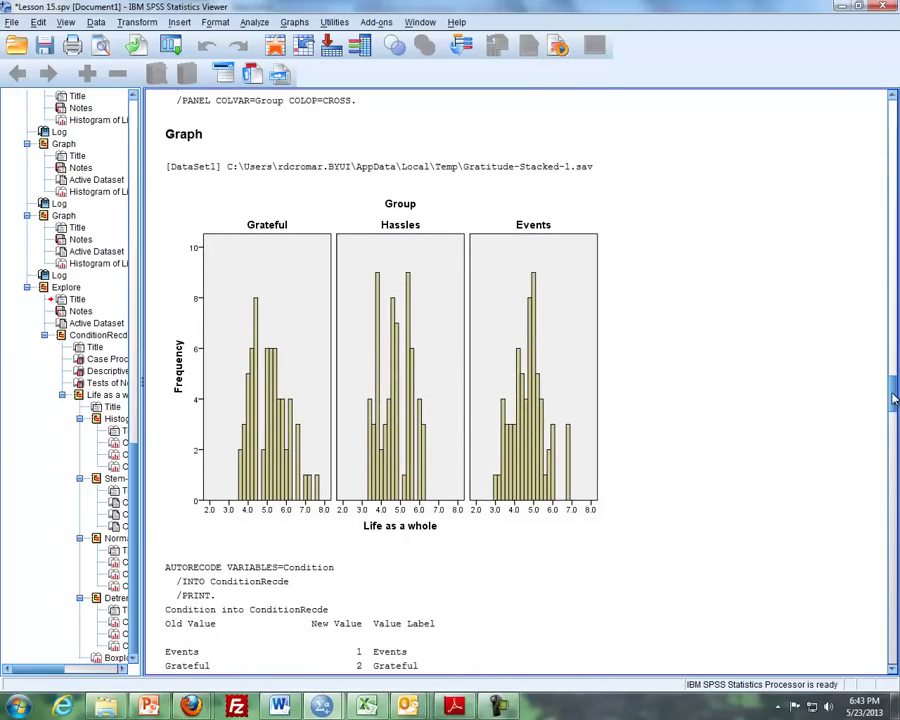
{"action": "left_click_drag", "start_coordinate": [893, 398], "coordinate": [895, 636]}
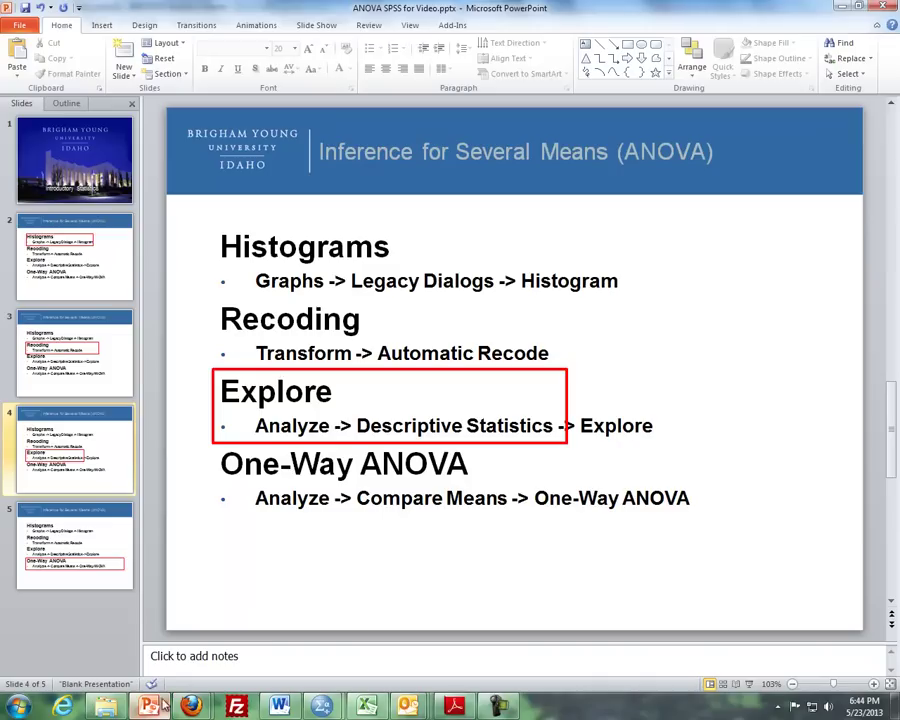
{"action": "left_click", "coordinate": [148, 706]}
{"action": "scroll", "coordinate": [526, 591], "scroll_direction": "down", "scroll_amount": 1}
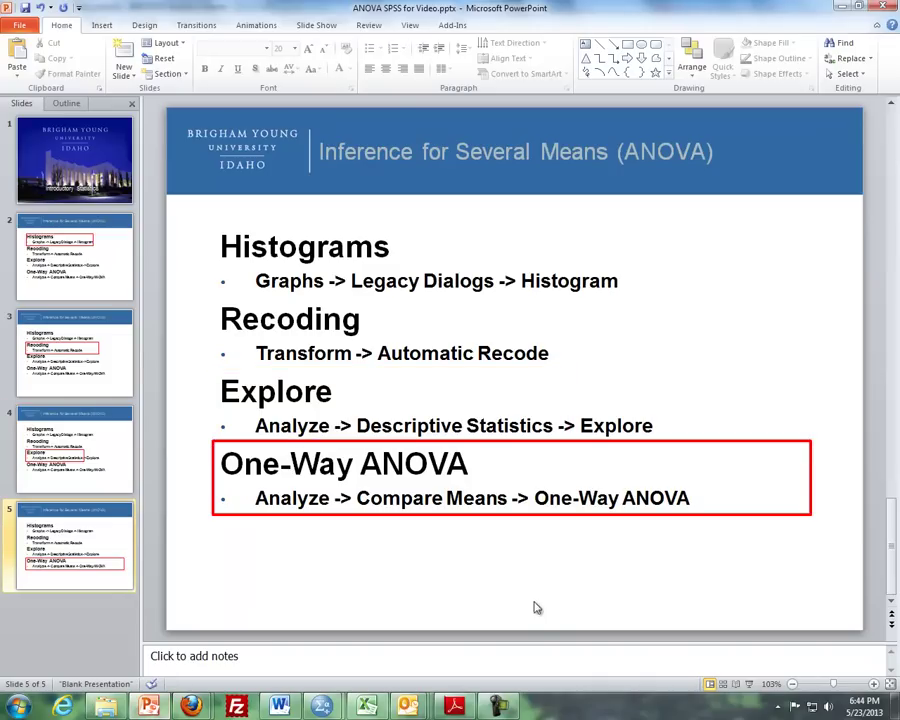
Step: Set up a One-Way ANOVA with Life as a whole as dependent and ConditionRecde as factor
{"action": "mouse_move", "coordinate": [321, 706]}
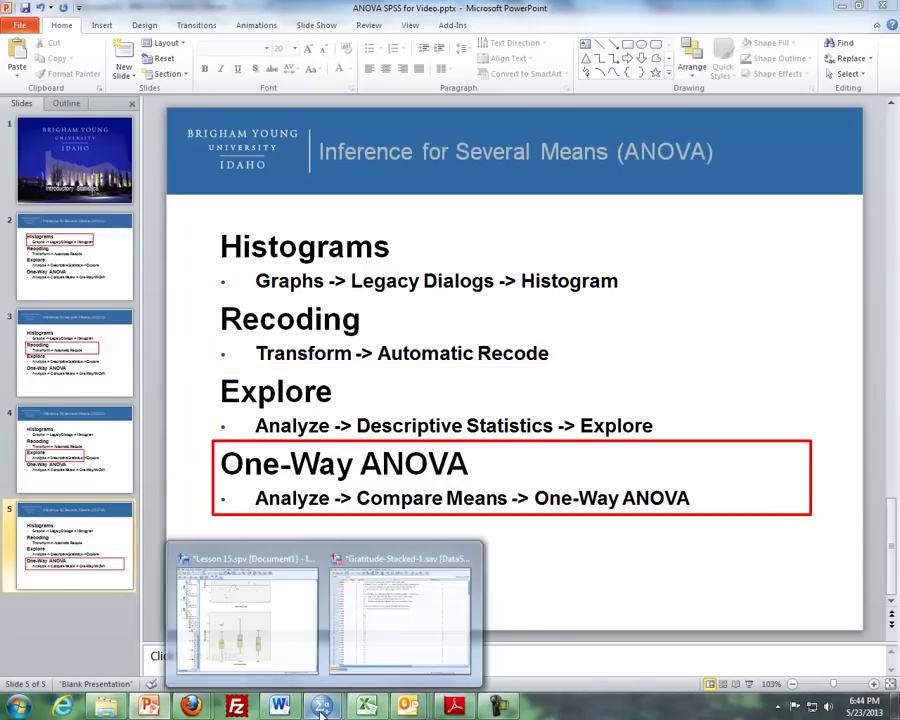
{"action": "left_click", "coordinate": [395, 620]}
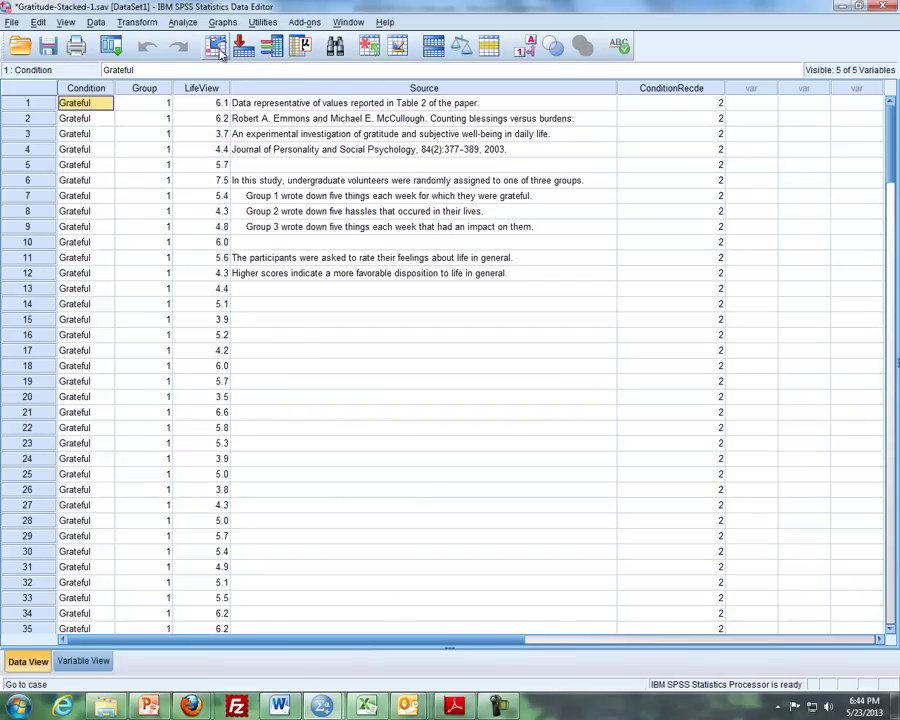
{"action": "left_click", "coordinate": [182, 22]}
{"action": "mouse_move", "coordinate": [288, 74]}
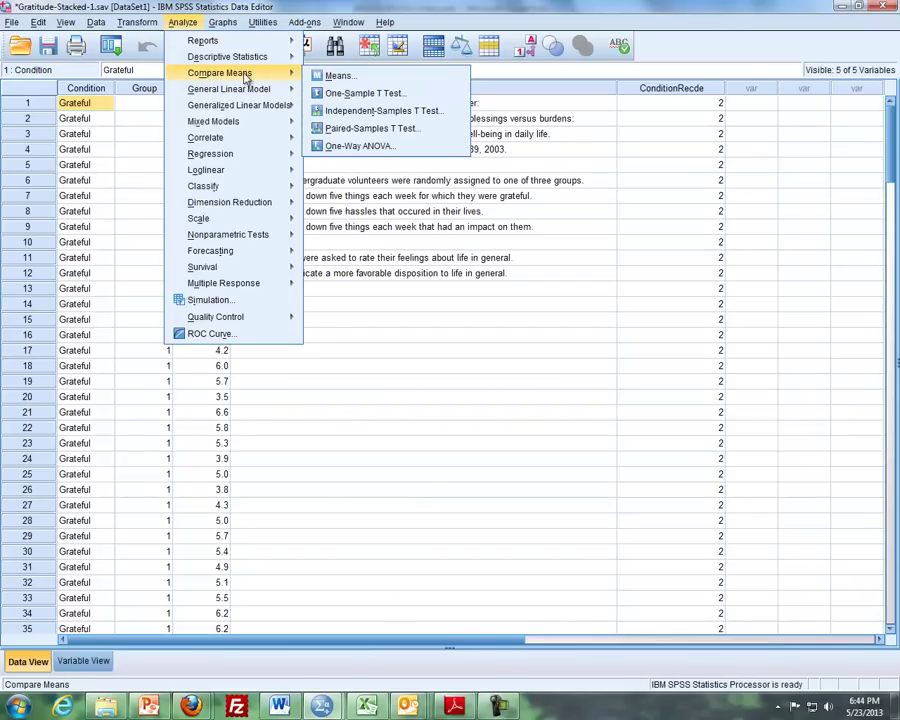
{"action": "left_click", "coordinate": [350, 146]}
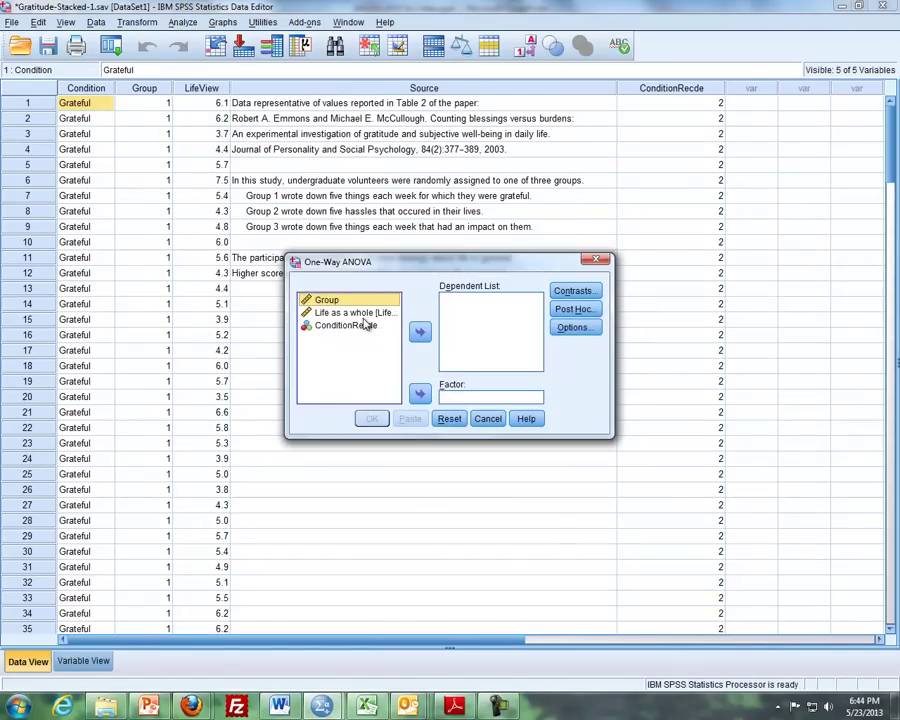
{"action": "left_click_drag", "start_coordinate": [366, 318], "coordinate": [447, 302]}
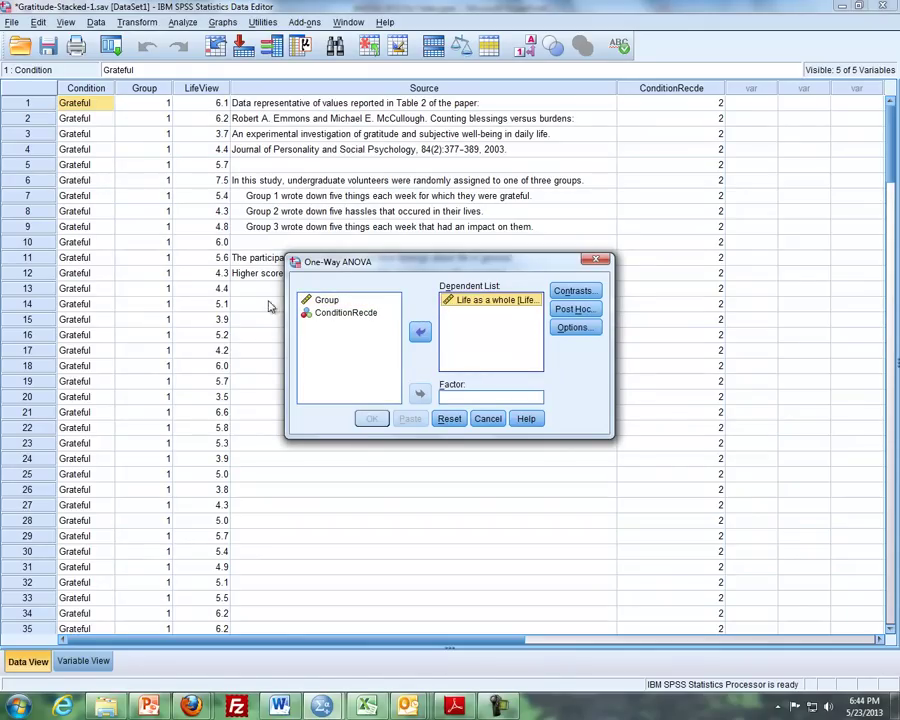
{"action": "left_click_drag", "start_coordinate": [343, 318], "coordinate": [457, 401]}
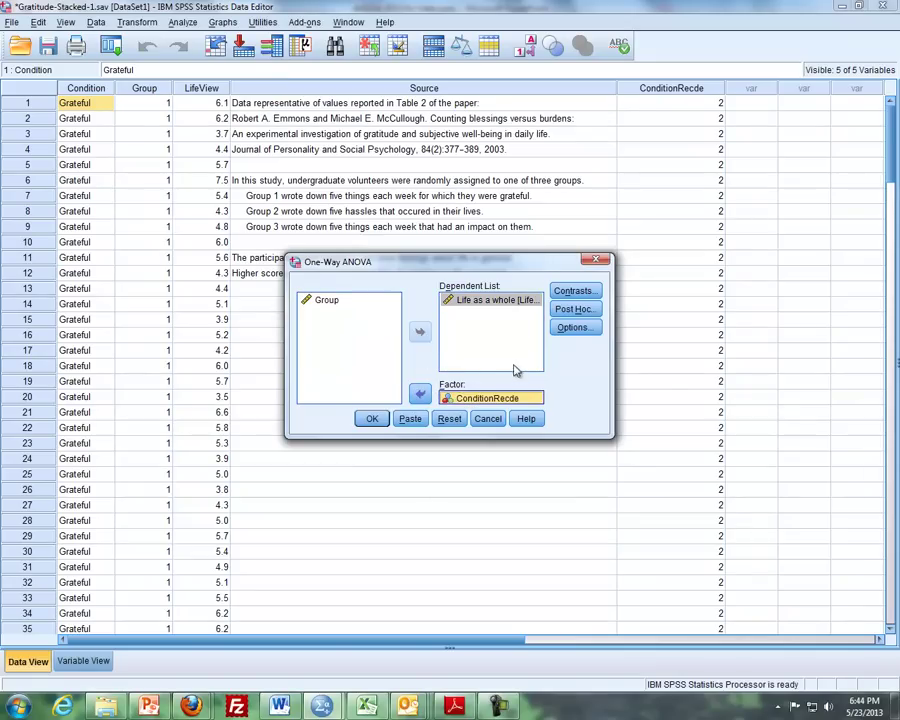
Step: Request a means plot in the ANOVA options and run the analysis
{"action": "left_click", "coordinate": [583, 328]}
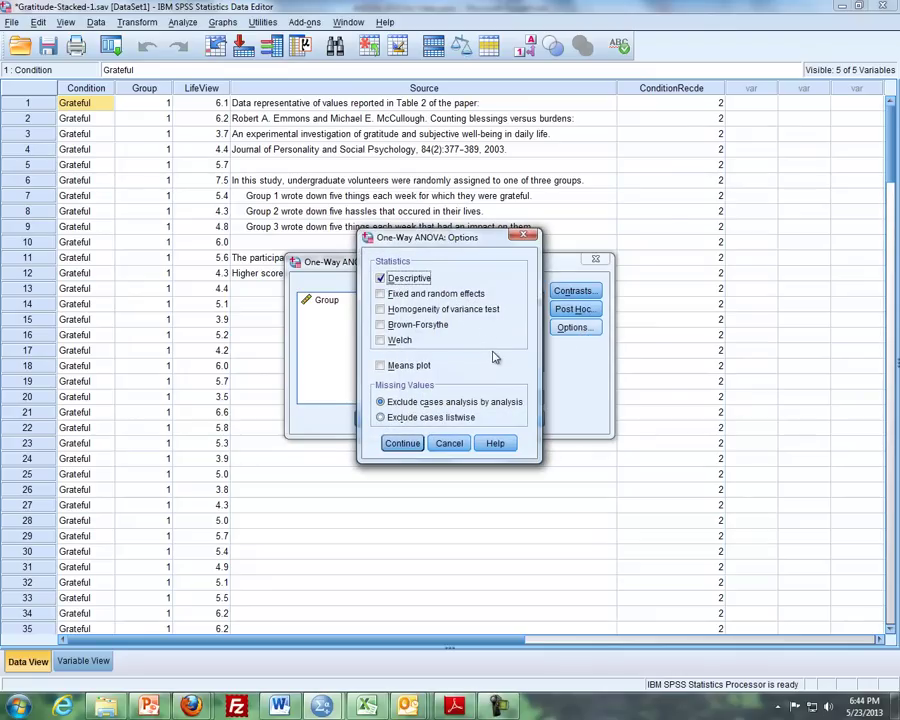
{"action": "left_click", "coordinate": [381, 365]}
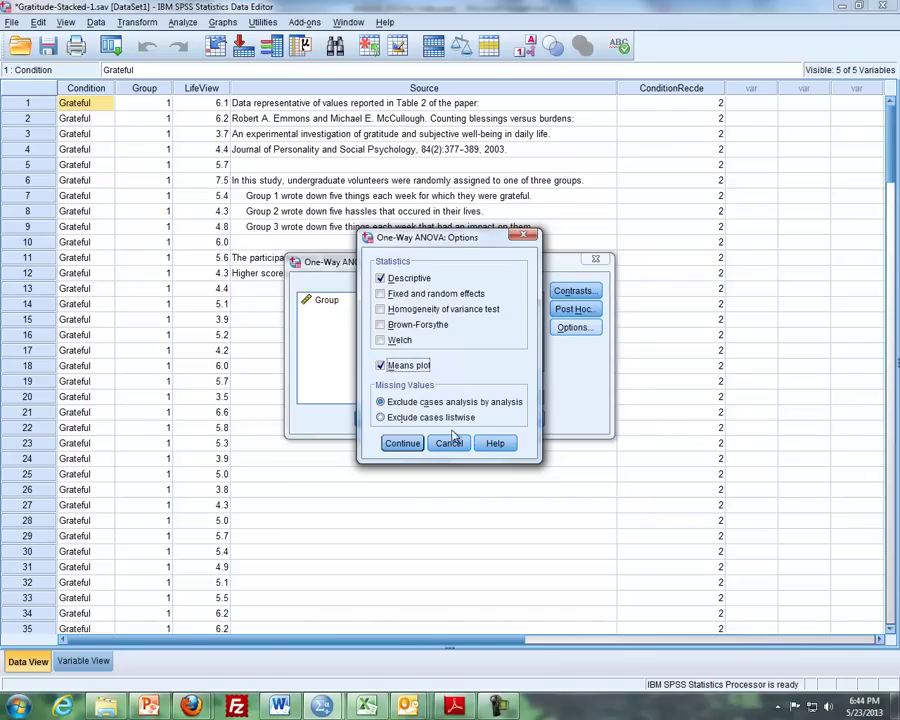
{"action": "left_click", "coordinate": [406, 443]}
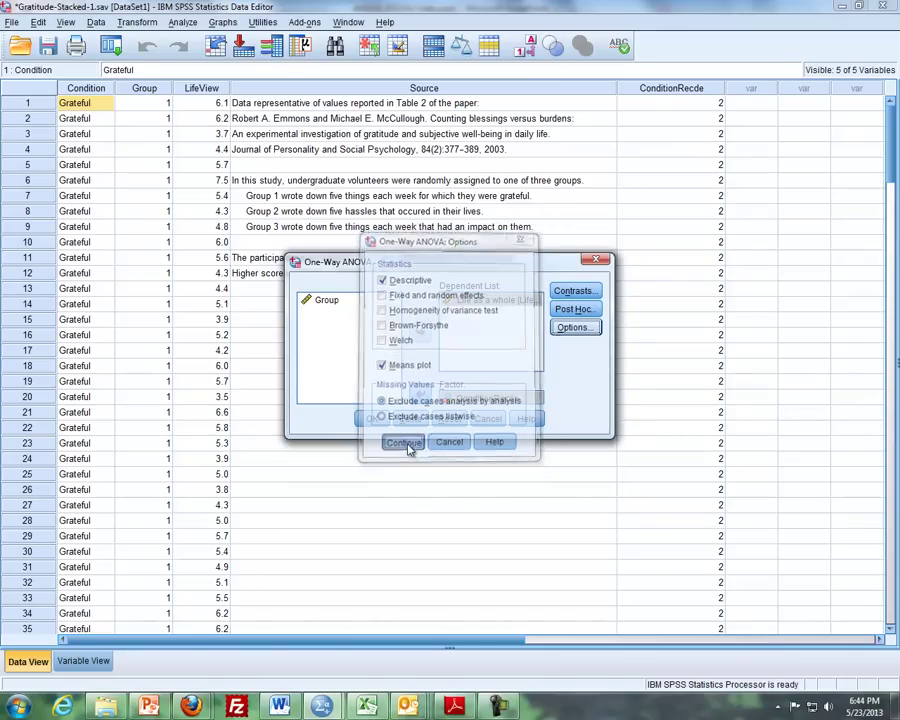
{"action": "left_click", "coordinate": [373, 421]}
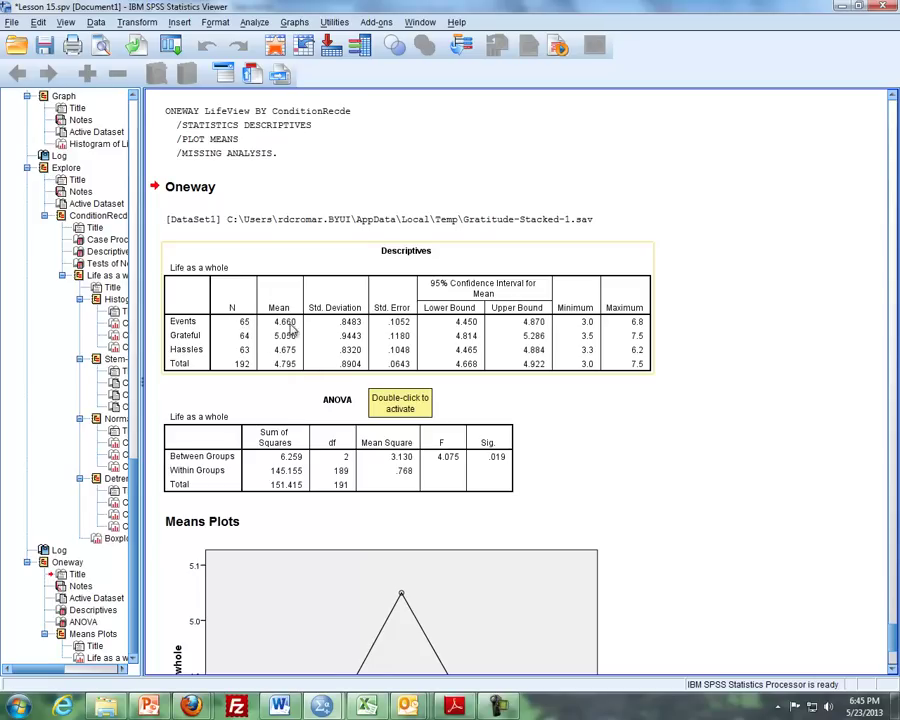
Step: Scroll through the Oneway tables and means plot, then switch to the PowerPoint ANOVA slide
{"action": "scroll", "coordinate": [492, 366], "scroll_direction": "down", "scroll_amount": 3}
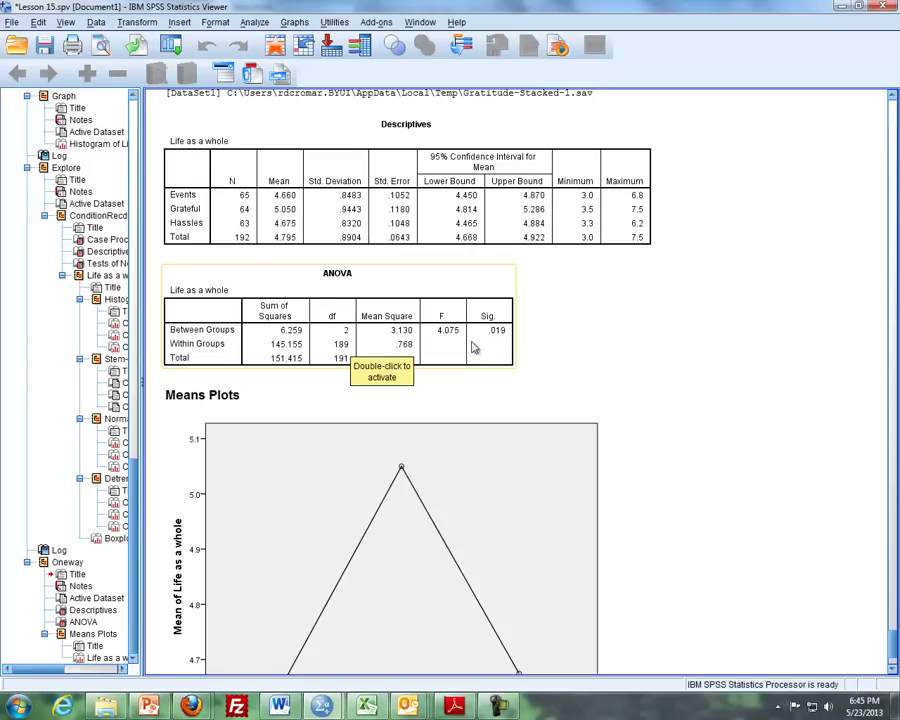
{"action": "scroll", "coordinate": [740, 293], "scroll_direction": "down", "scroll_amount": 3}
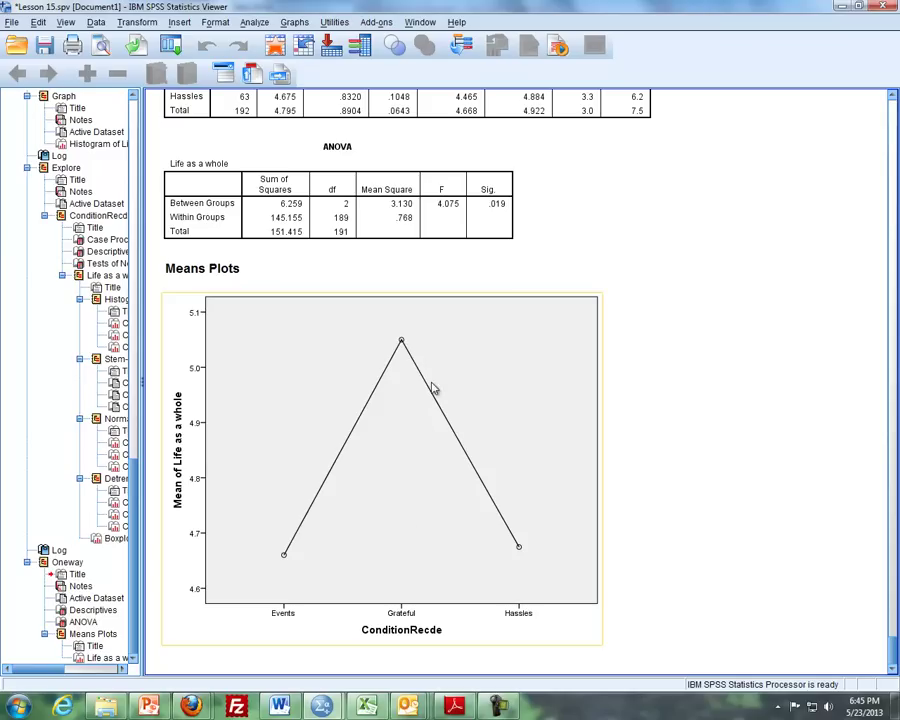
{"action": "left_click", "coordinate": [703, 465]}
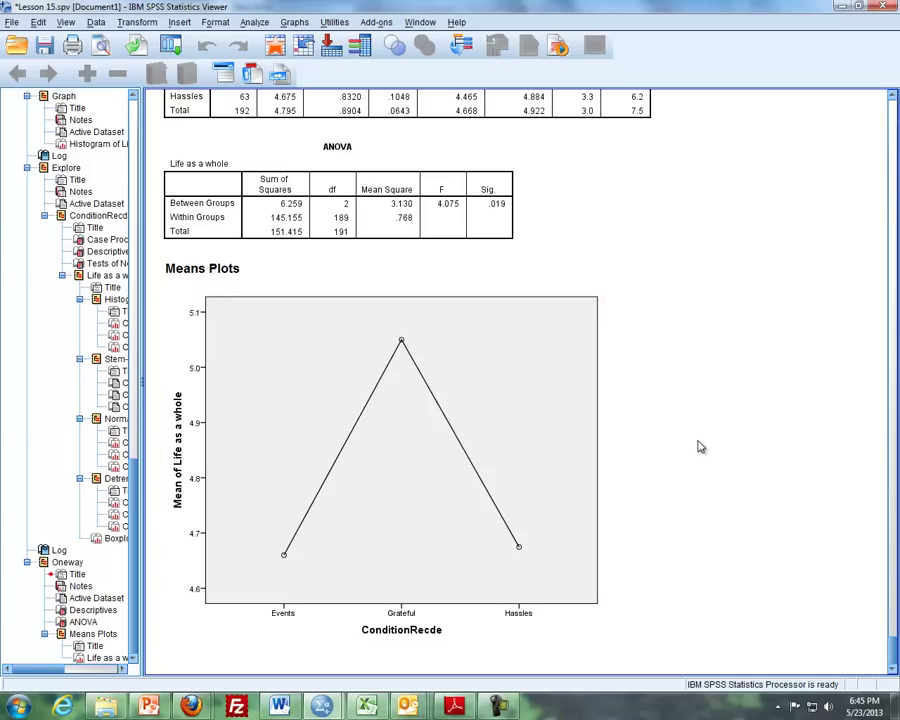
{"action": "left_click", "coordinate": [315, 442]}
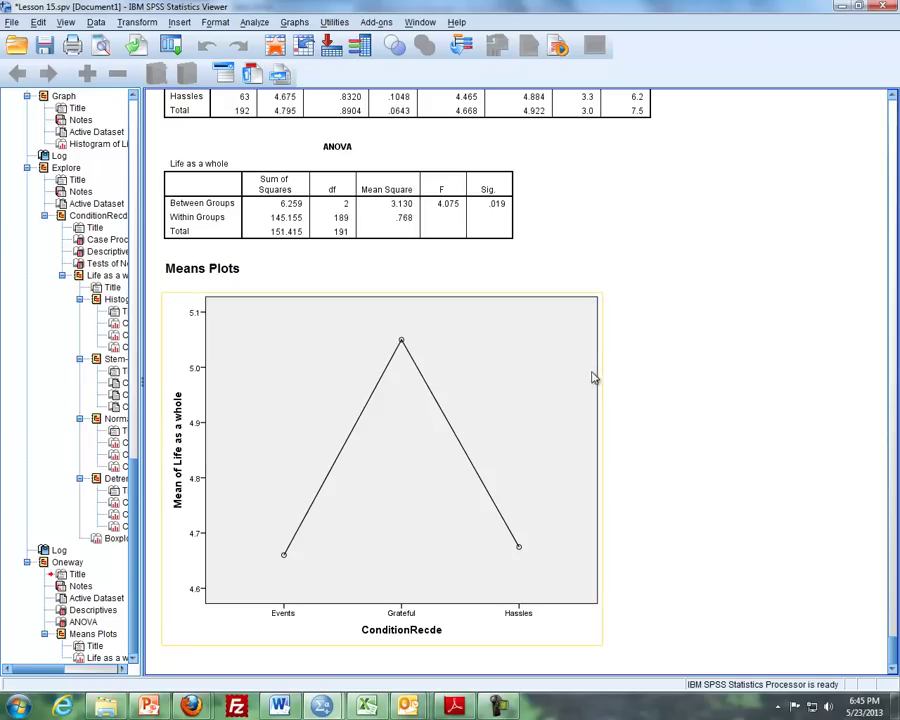
{"action": "left_click", "coordinate": [614, 434]}
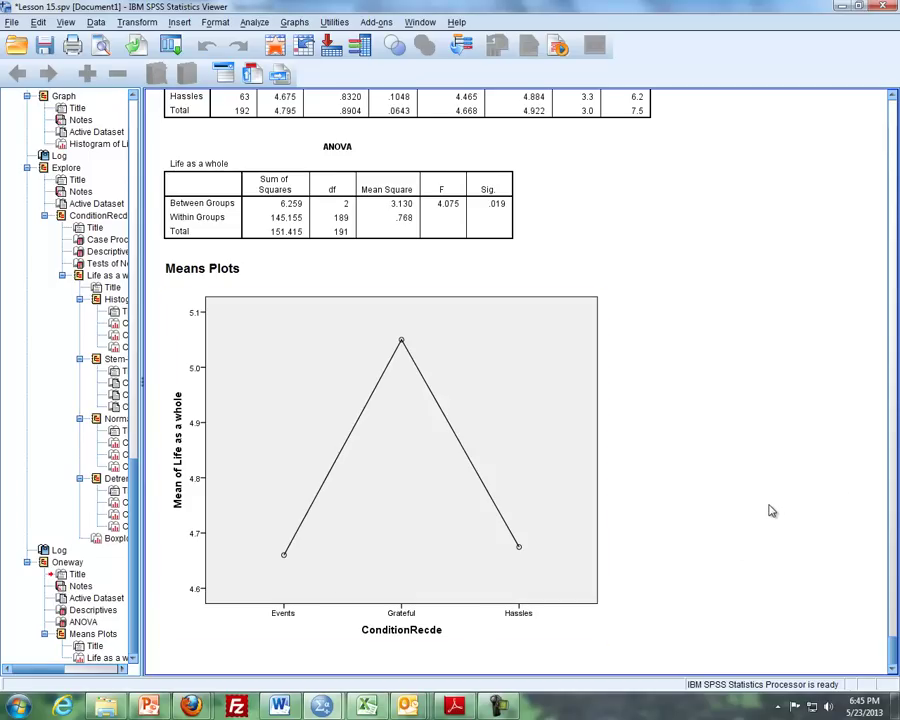
{"action": "left_click", "coordinate": [148, 706]}
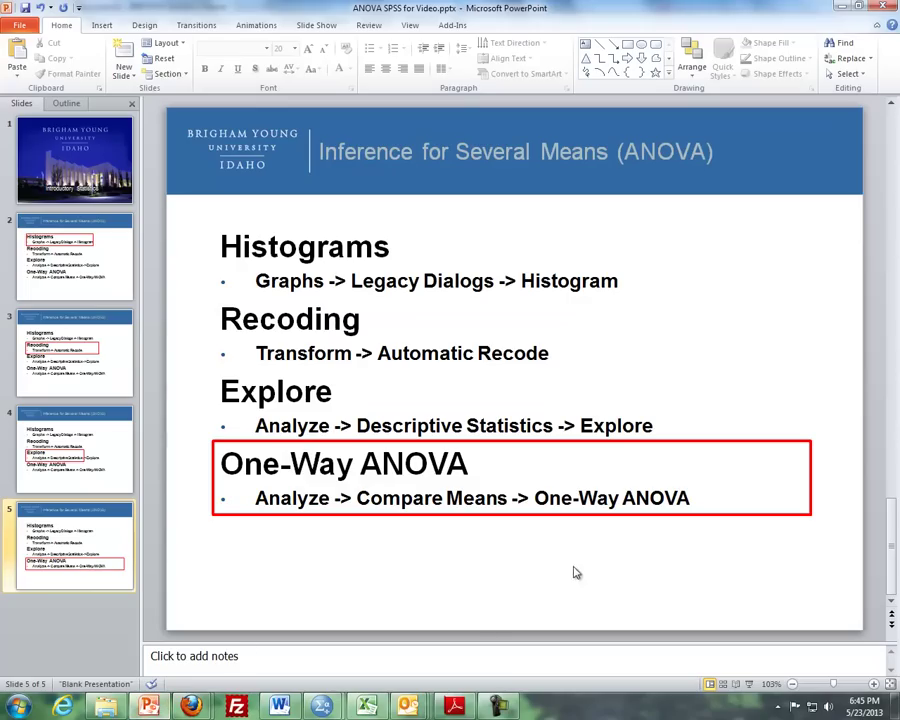